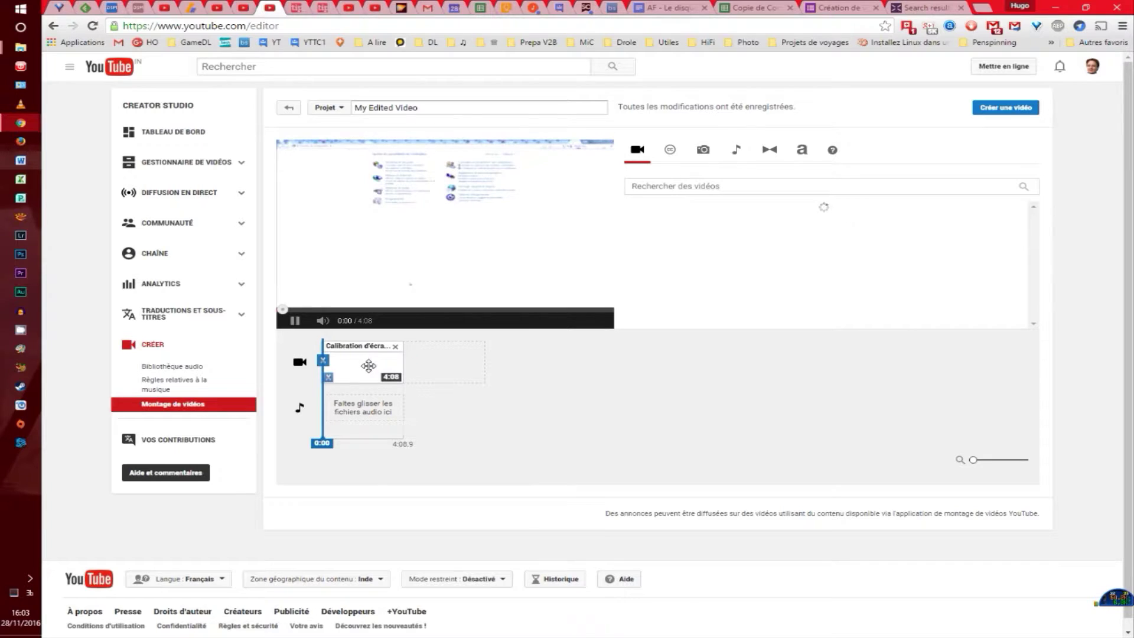
# - Remove the existing screen calibration clip from the timeline and search the video library for HOA
pyautogui.click(370, 366)
pyautogui.click(395, 347)
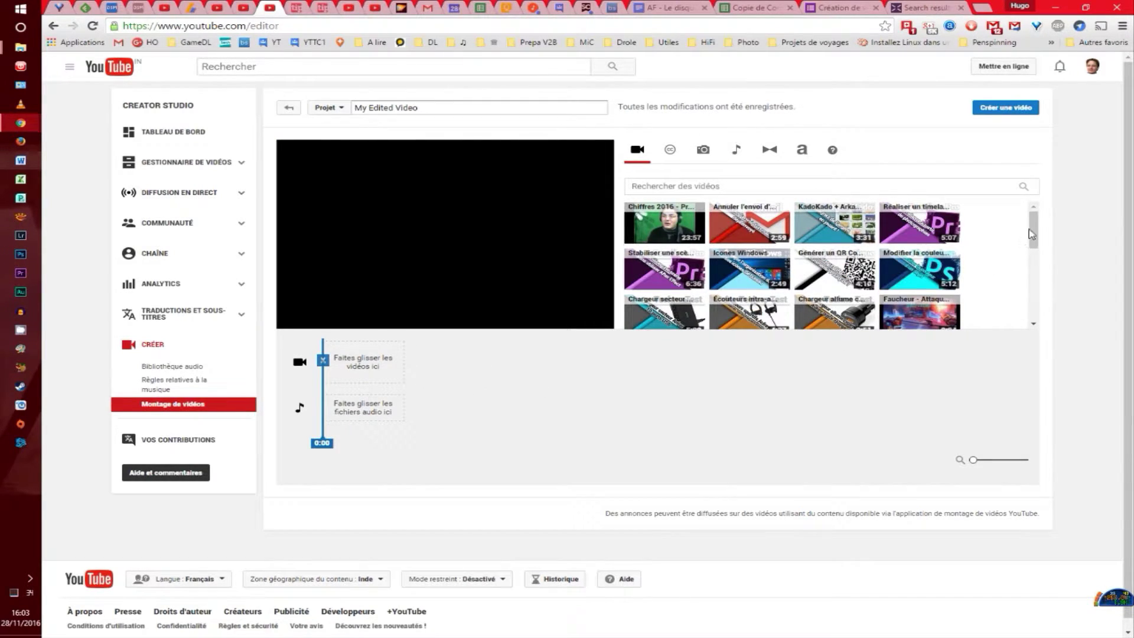
pyautogui.click(734, 184)
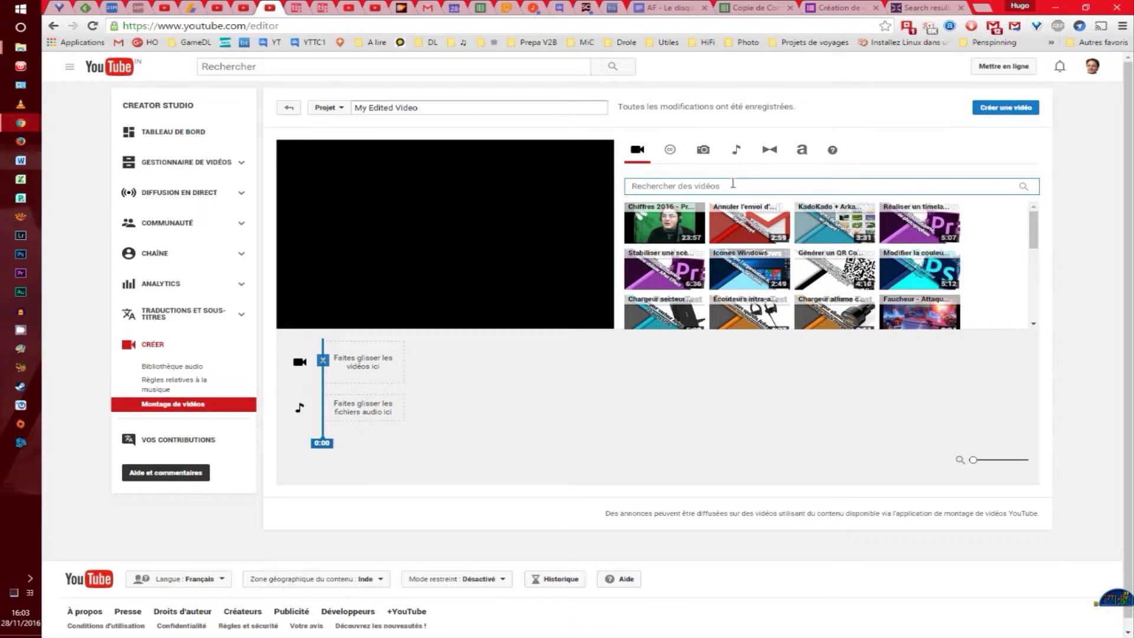
pyautogui.write('H')
pyautogui.click(1026, 187)
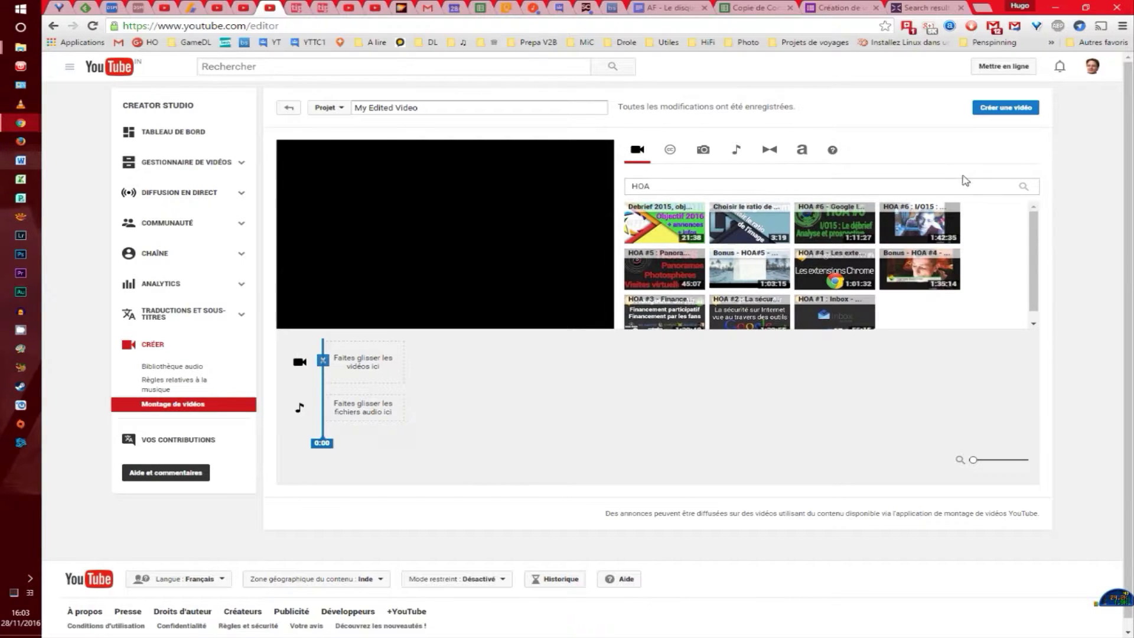
# - Add the 1:35:14 "Bonus - HOA #4" video to the timeline, open its quick corrections and pause the preview
pyautogui.moveTo(953, 263)
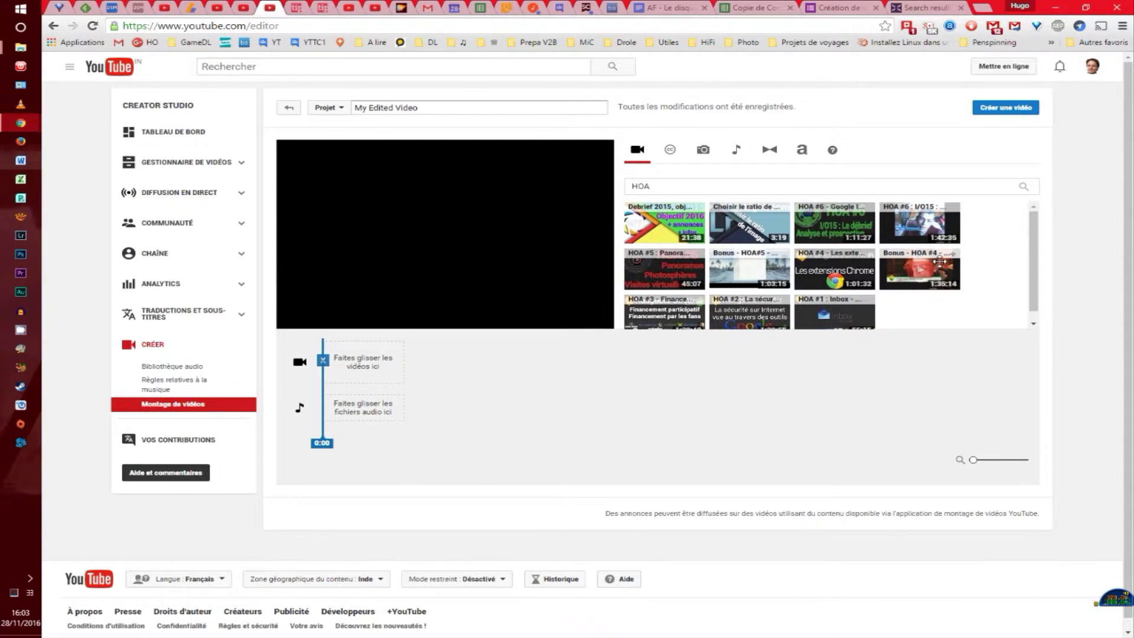
pyautogui.moveTo(741, 282)
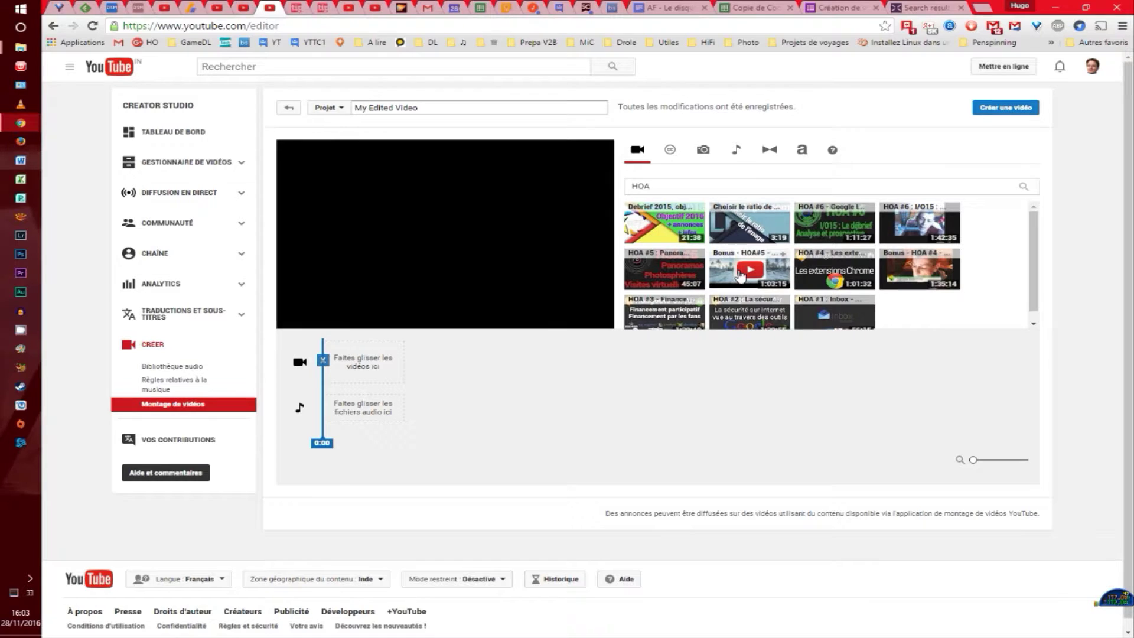
pyautogui.moveTo(758, 302)
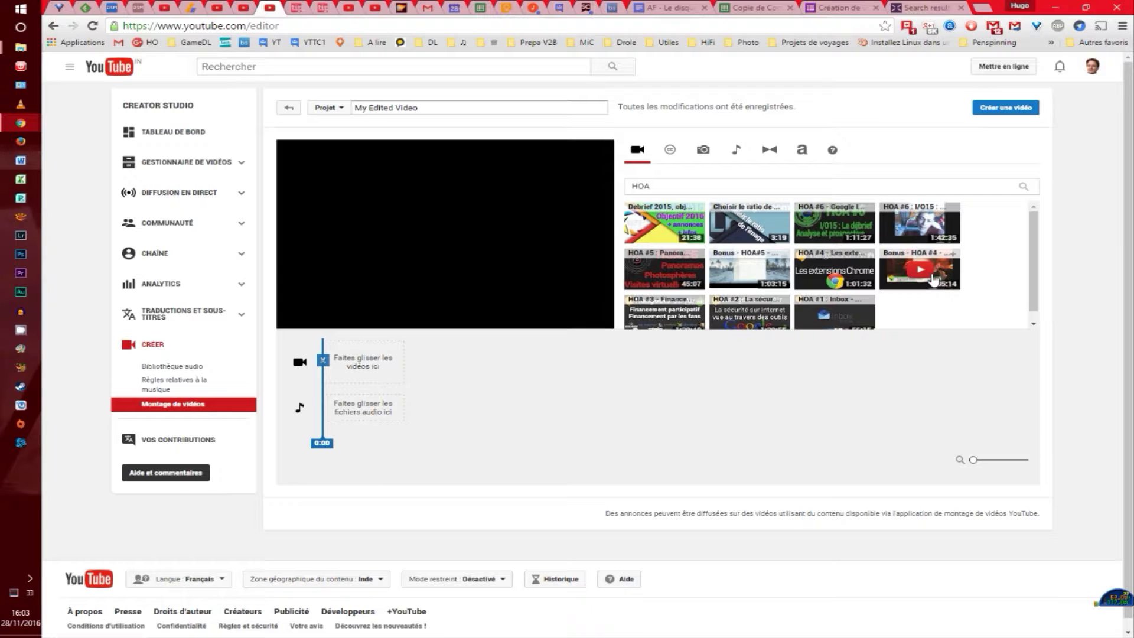
pyautogui.moveTo(945, 275); pyautogui.dragTo(429, 366)
pyautogui.click(526, 357)
pyautogui.click(383, 356)
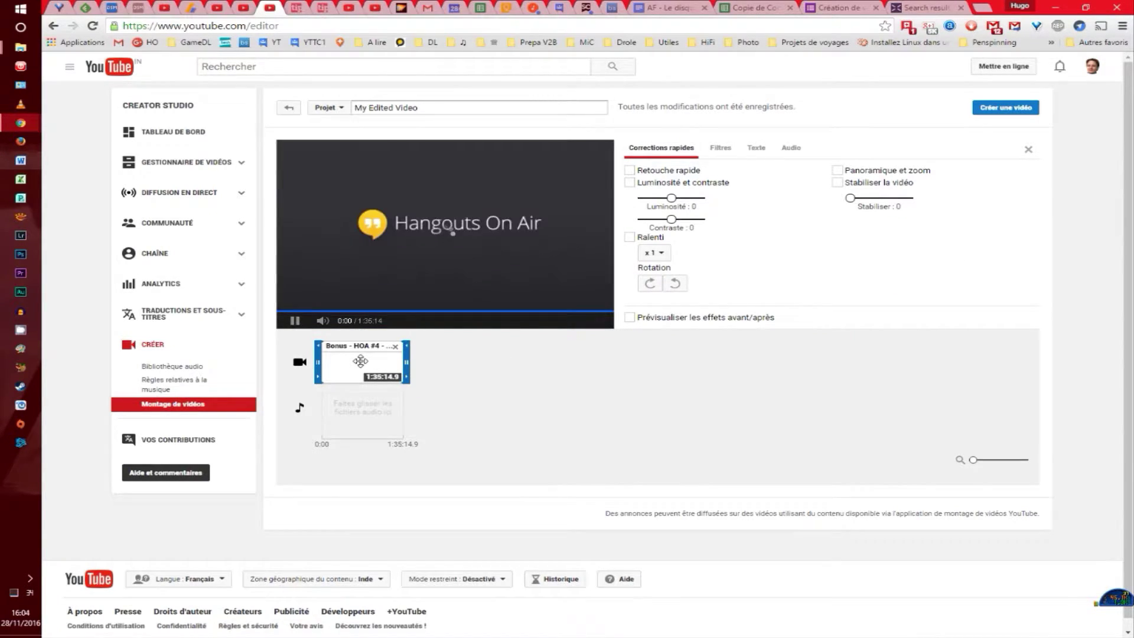
pyautogui.click(295, 323)
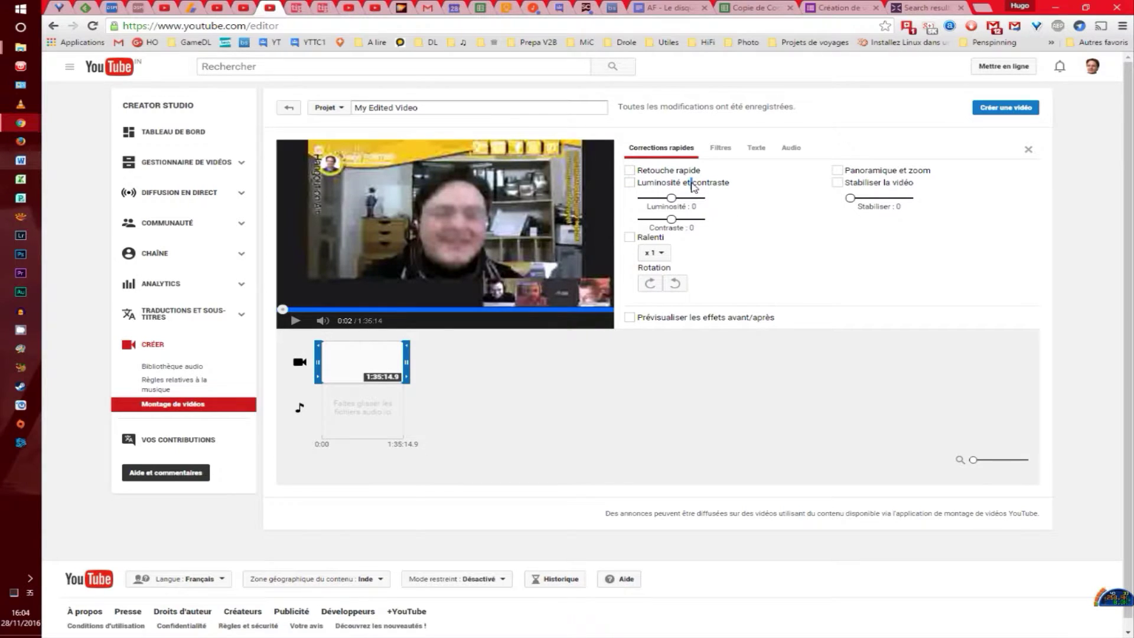
# - Try a contrast correction of +3 on the clip, pause the preview and disable the correction
pyautogui.click(642, 186)
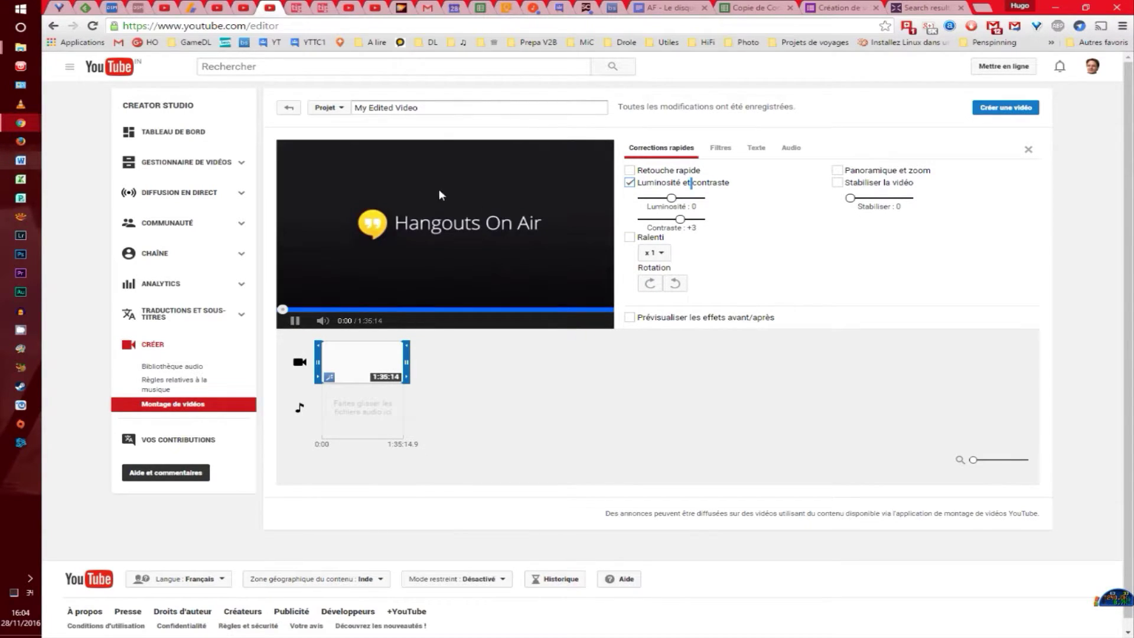
pyautogui.click(293, 321)
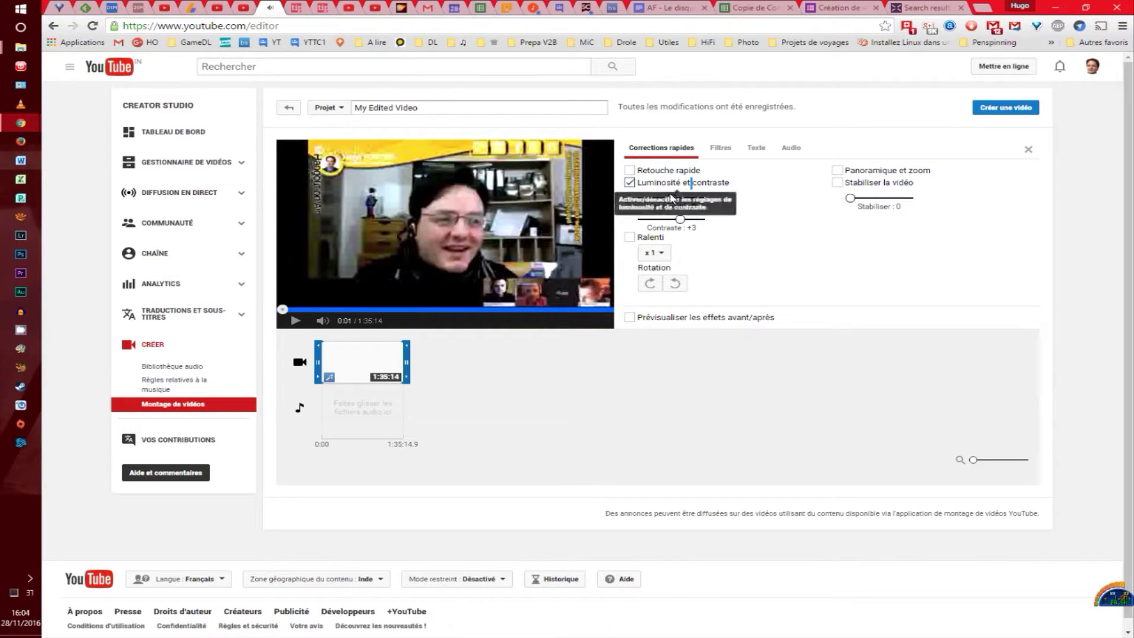
pyautogui.click(630, 183)
# - Try a brightness of +6 and a contrast of +7 on the clip, and reset both to 0
pyautogui.click(837, 182)
pyautogui.moveTo(674, 201); pyautogui.dragTo(692, 202)
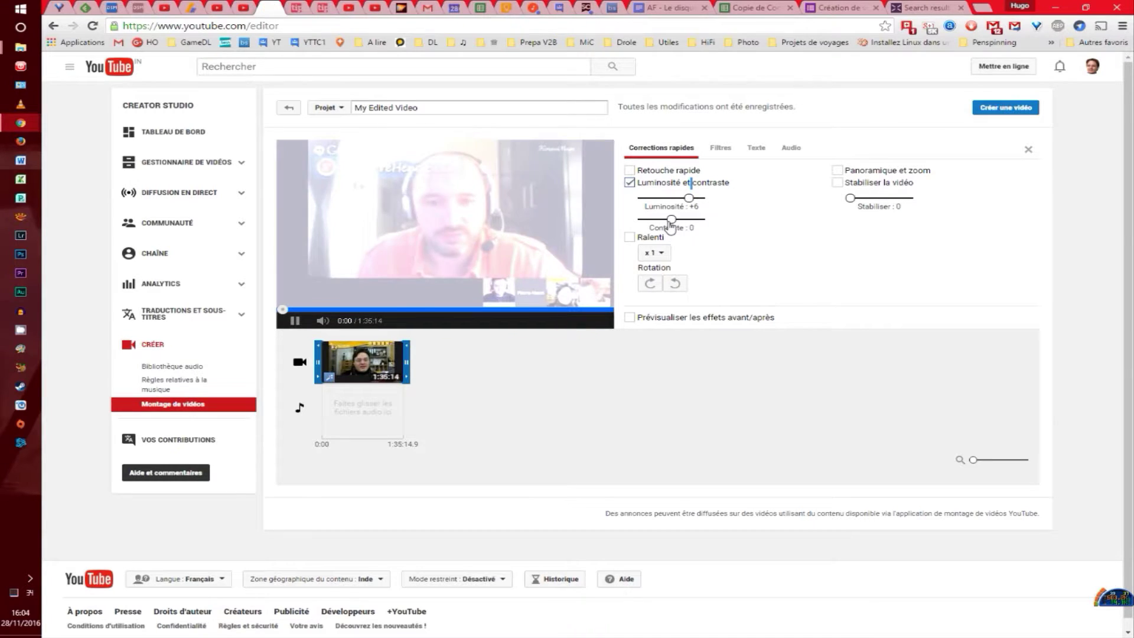
pyautogui.moveTo(671, 220); pyautogui.dragTo(691, 220)
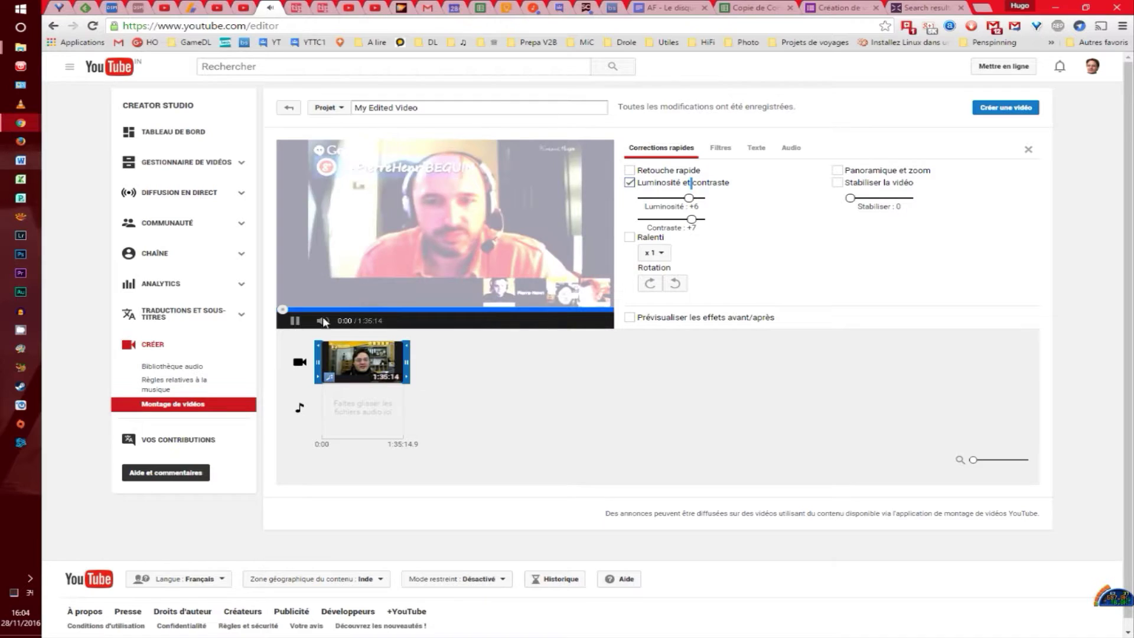
pyautogui.click(294, 321)
pyautogui.moveTo(689, 201); pyautogui.dragTo(672, 229)
pyautogui.click(295, 321)
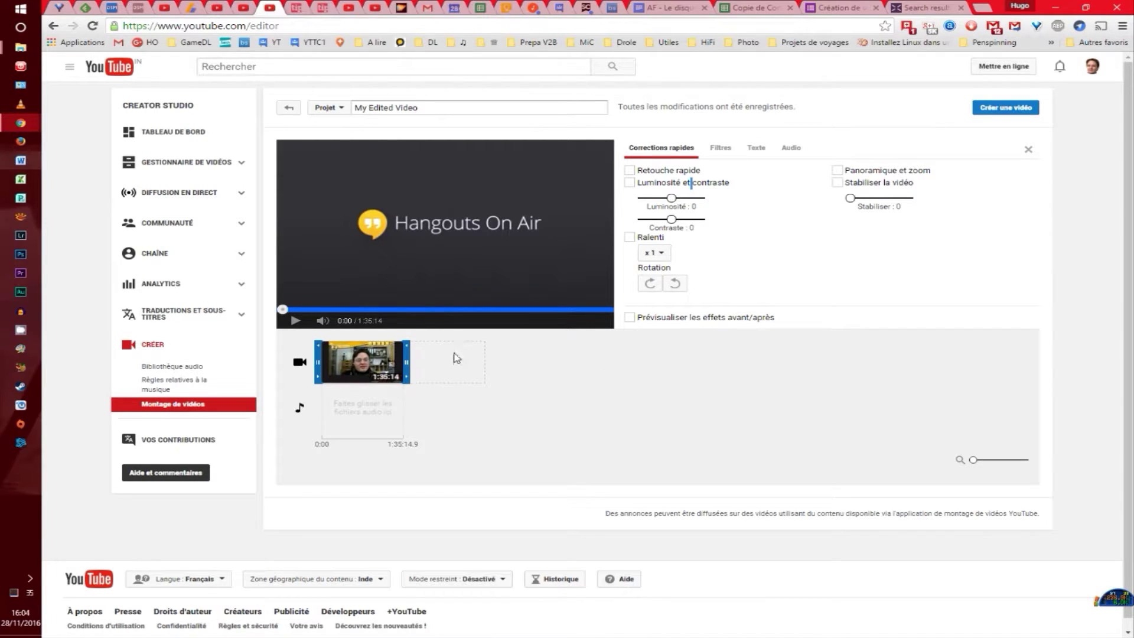
# - Try the slow-motion effect at x2 on the clip and switch it off
pyautogui.click(656, 253)
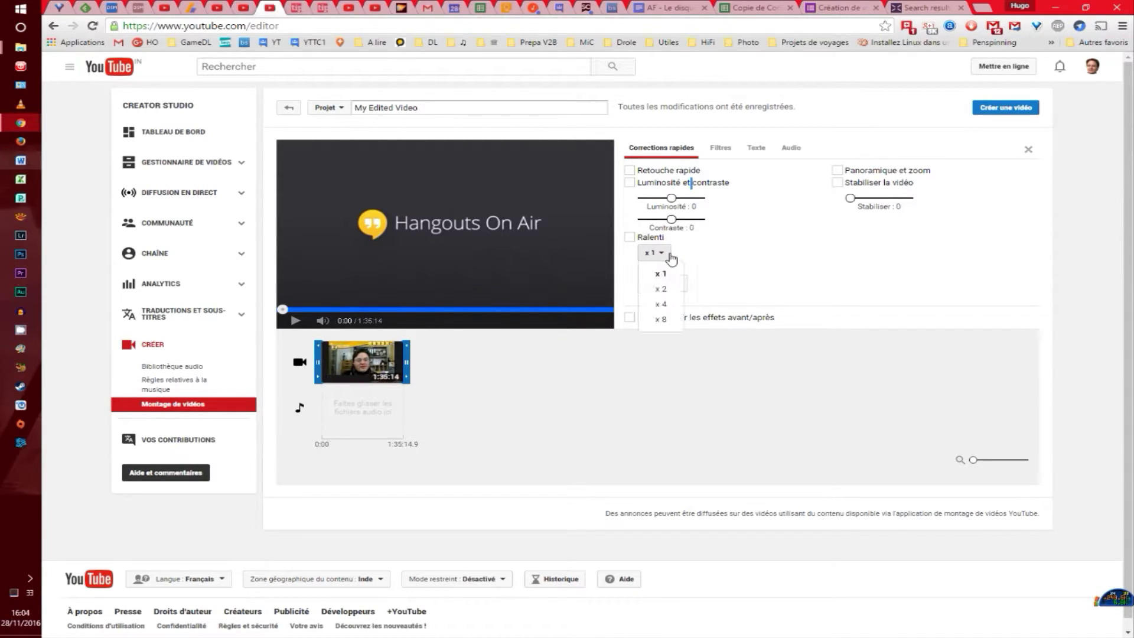
pyautogui.click(668, 254)
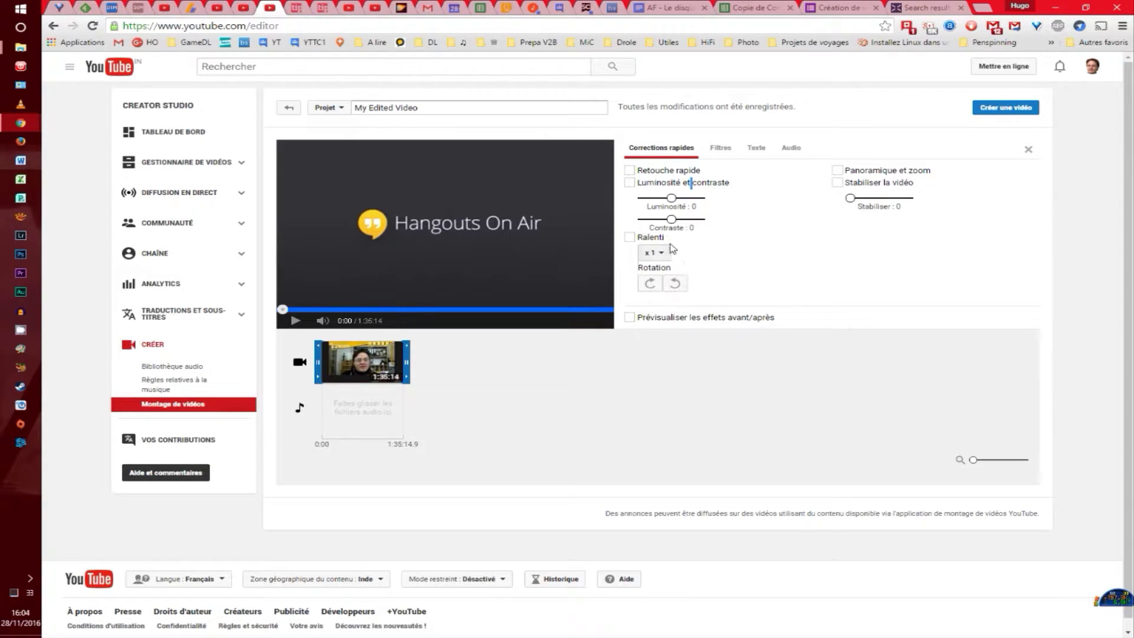
pyautogui.click(631, 238)
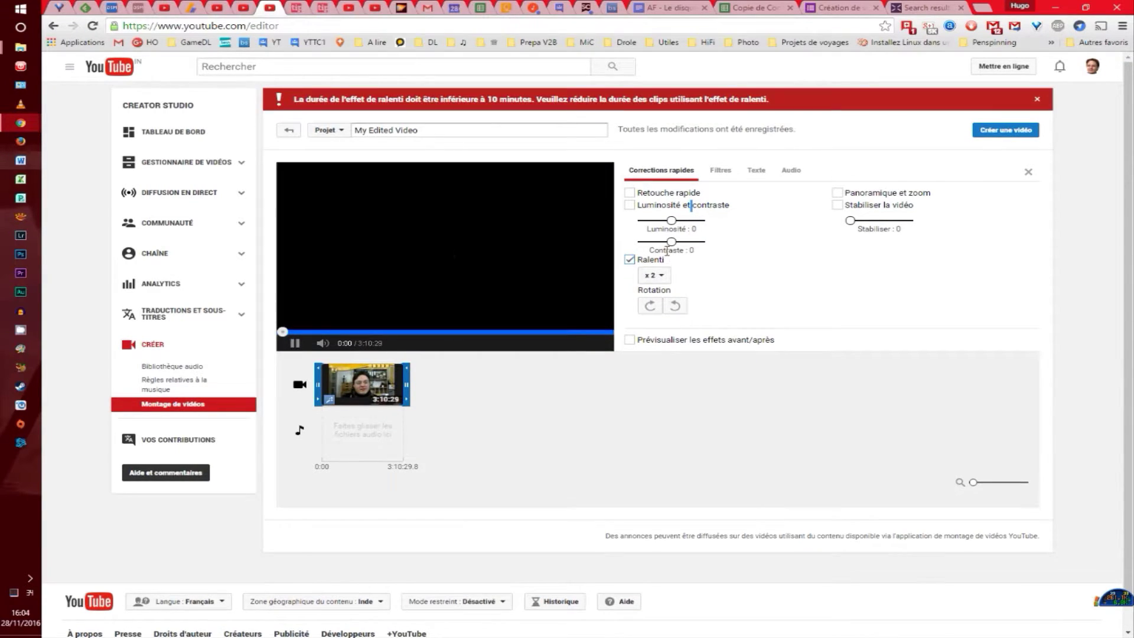
pyautogui.click(659, 277)
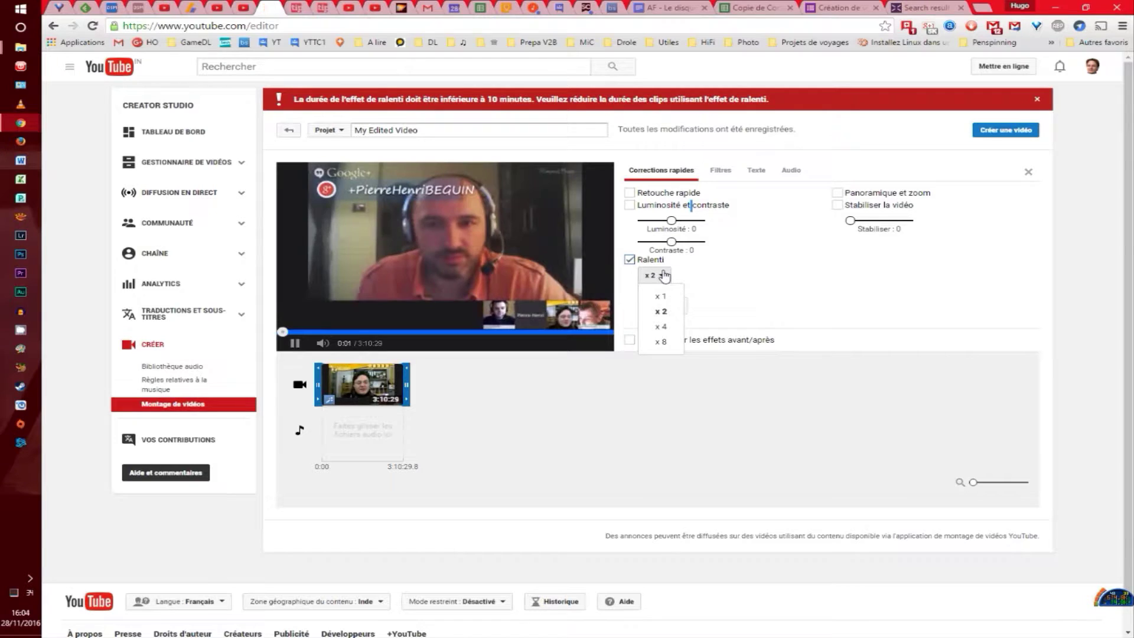
pyautogui.click(662, 281)
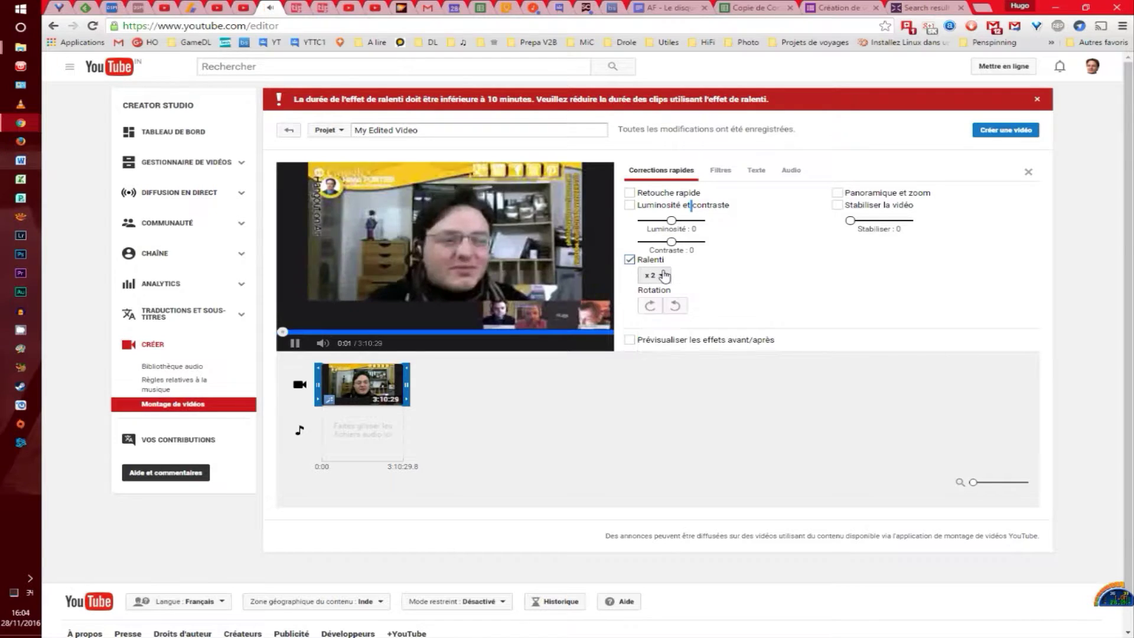
pyautogui.click(630, 261)
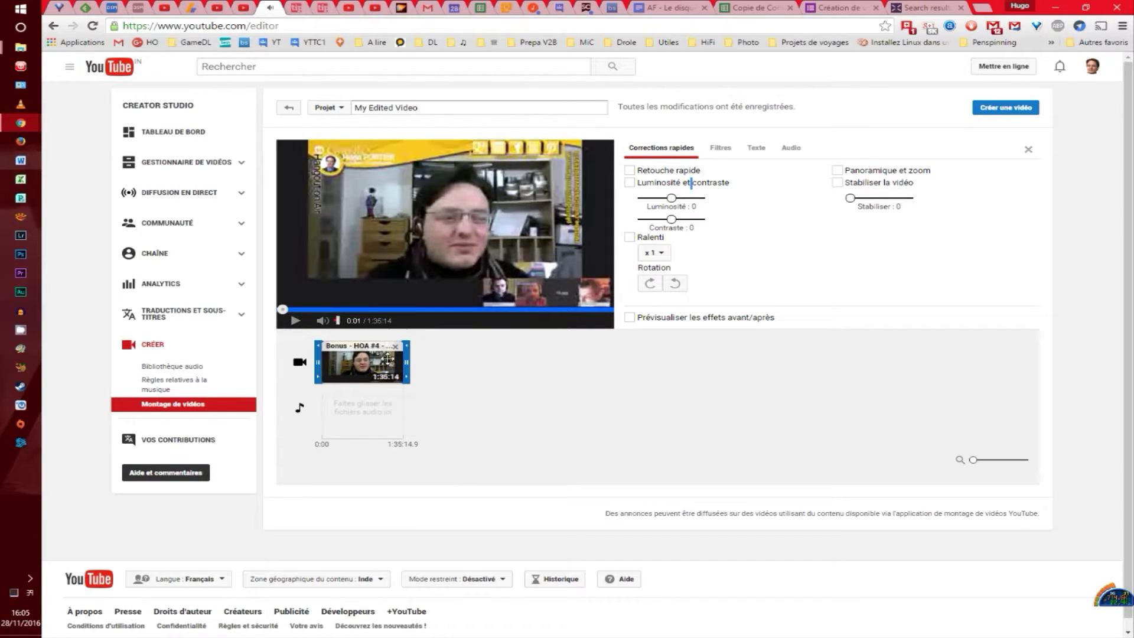
# - Split the "Bonus - HOA #4" clip on the timeline at 14:57
pyautogui.moveTo(973, 464); pyautogui.dragTo(1015, 462)
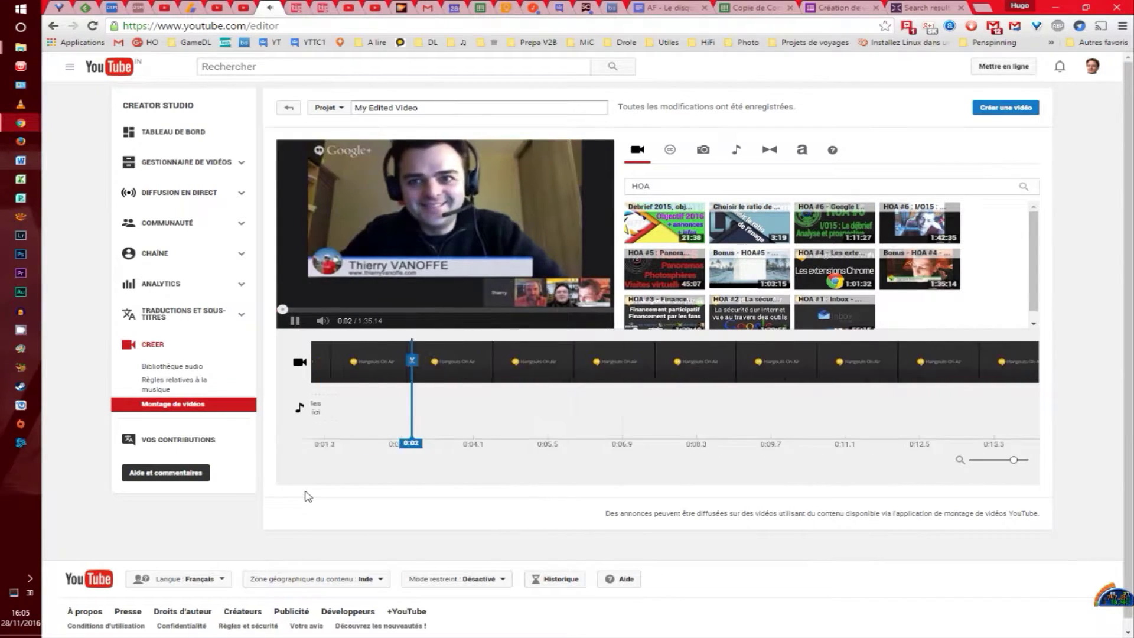
pyautogui.click(285, 322)
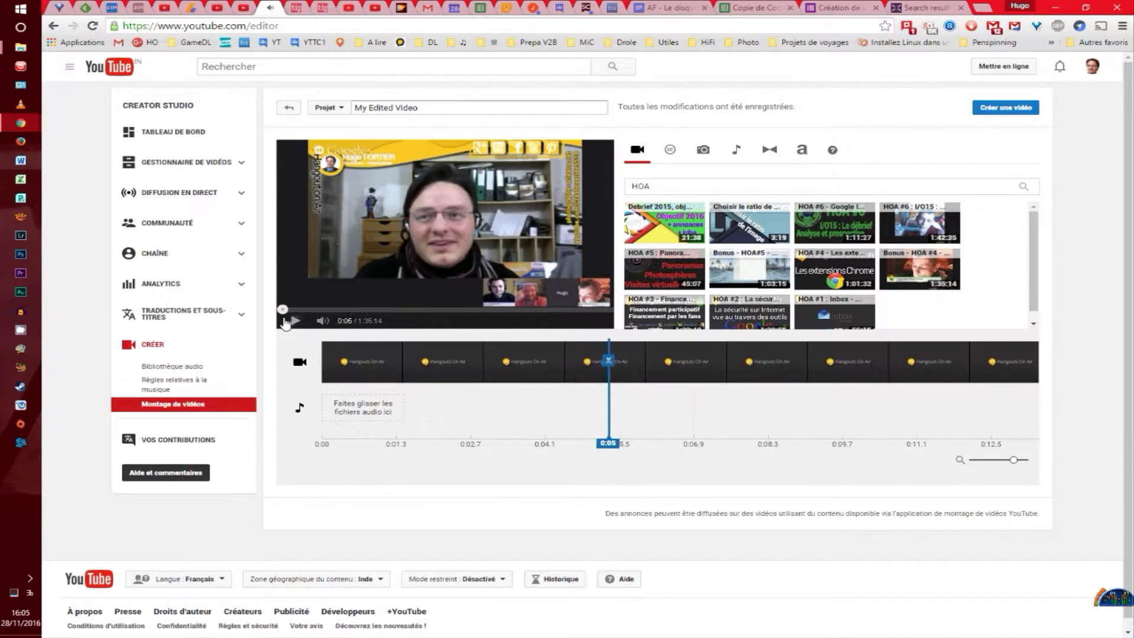
pyautogui.click(333, 310)
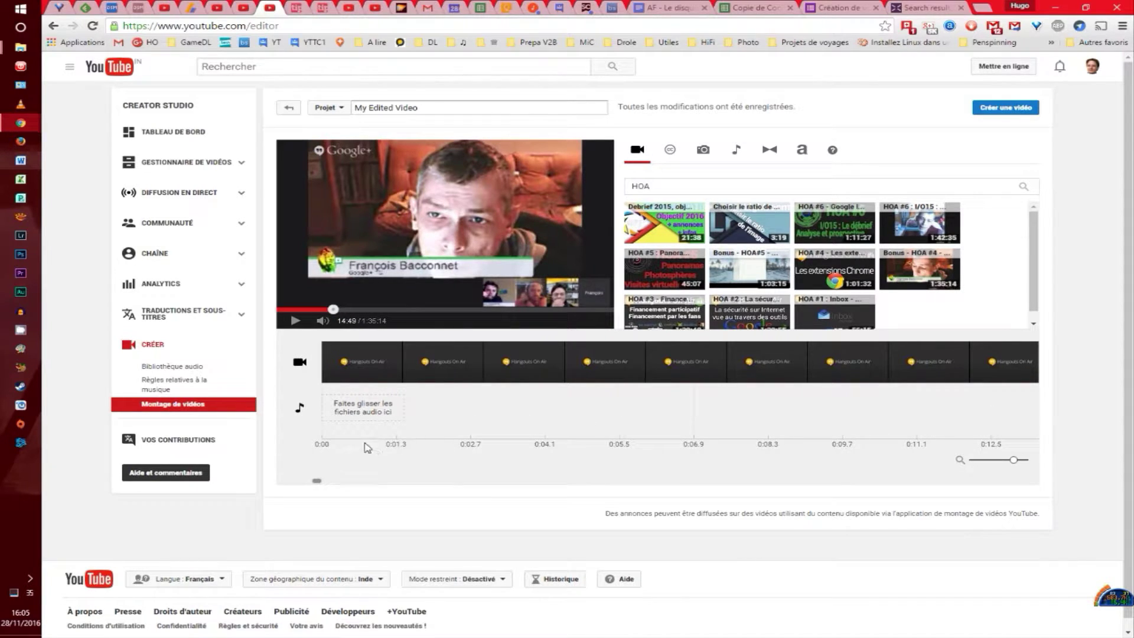
pyautogui.moveTo(317, 486); pyautogui.dragTo(431, 488)
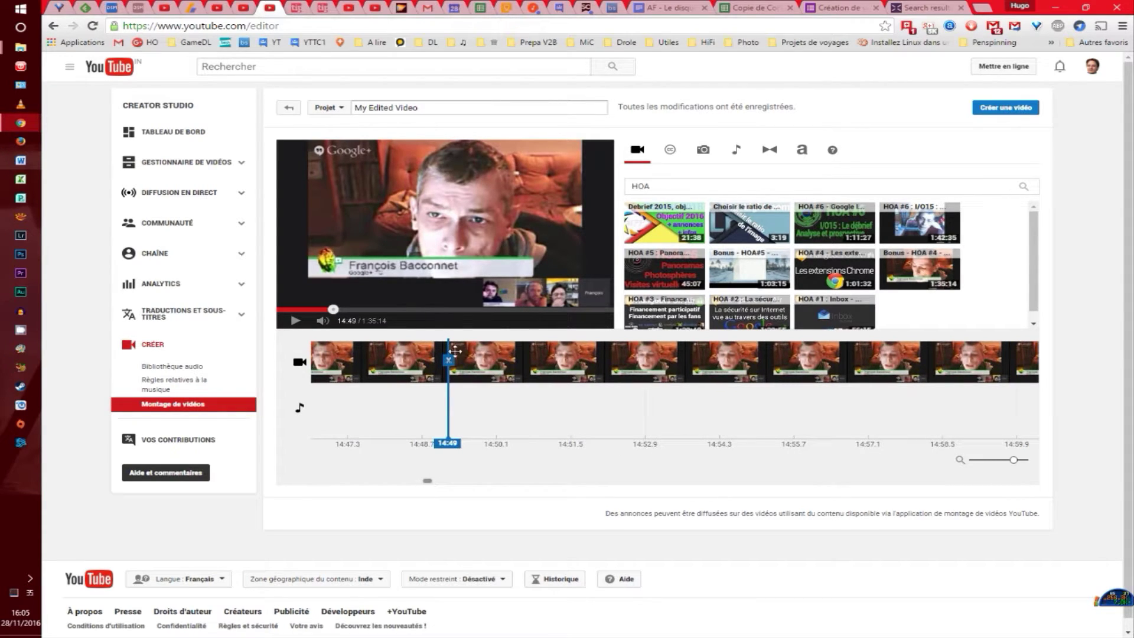
pyautogui.moveTo(455, 364); pyautogui.dragTo(807, 377)
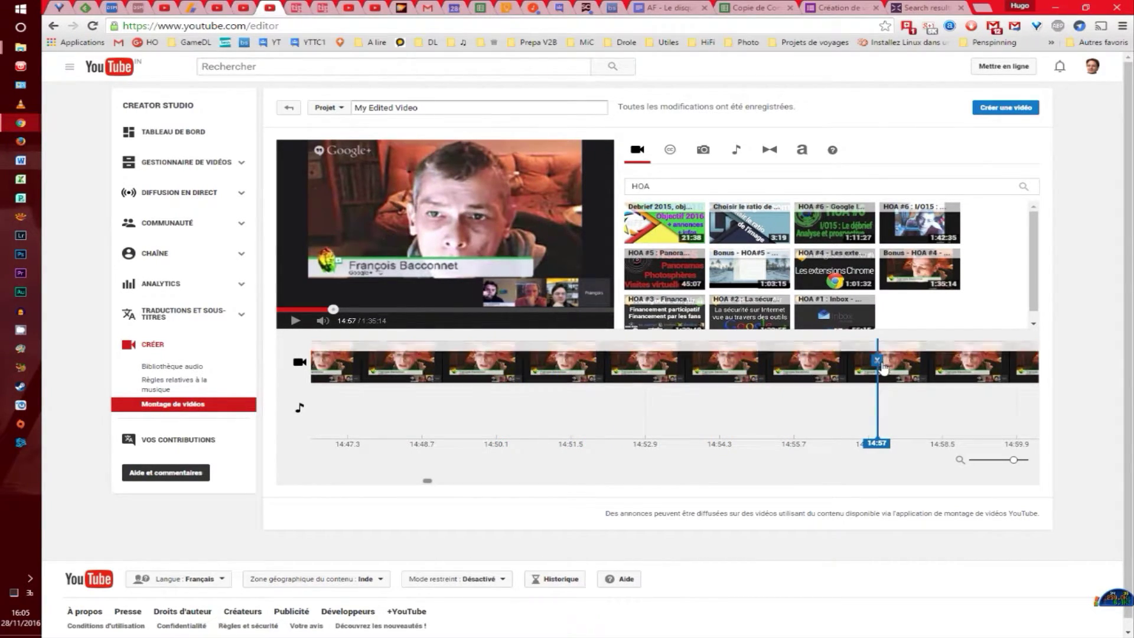
pyautogui.moveTo(877, 378); pyautogui.dragTo(791, 386)
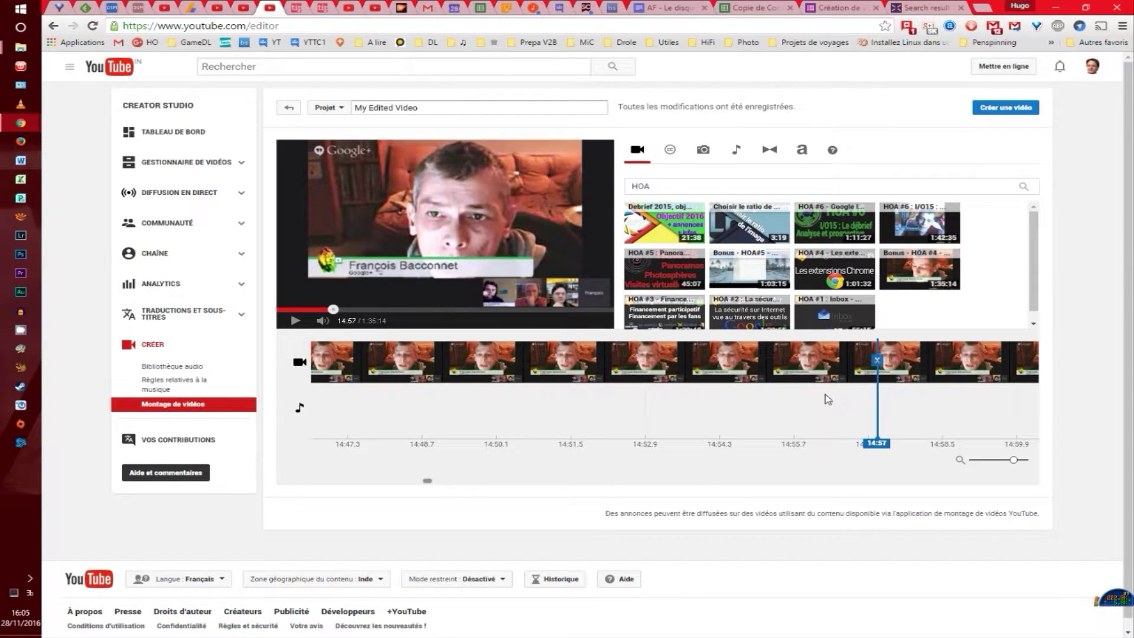
pyautogui.click(878, 361)
pyautogui.click(878, 361)
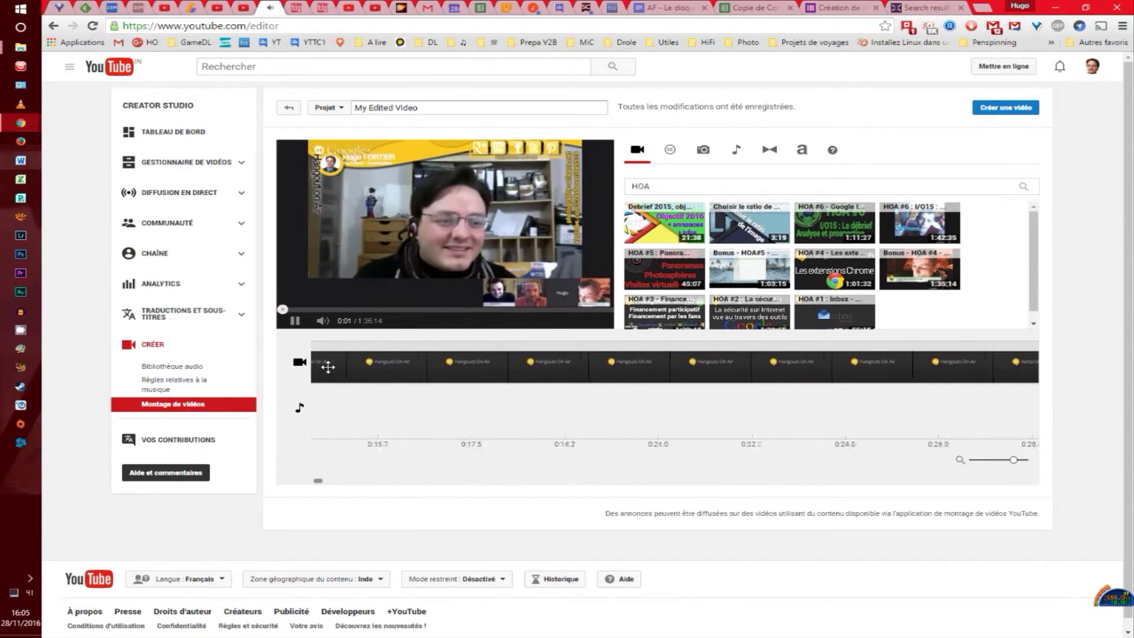
# - Select the second part of the split clip and pause its preview at 19:11
pyautogui.click(292, 322)
pyautogui.moveTo(1016, 465); pyautogui.dragTo(967, 464)
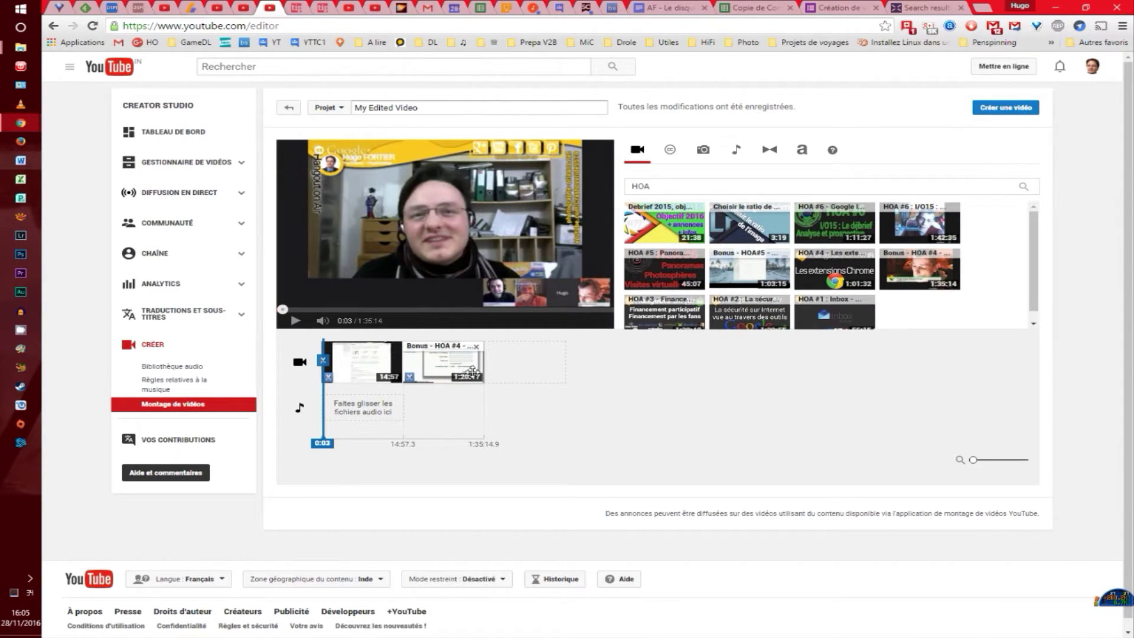
pyautogui.click(440, 368)
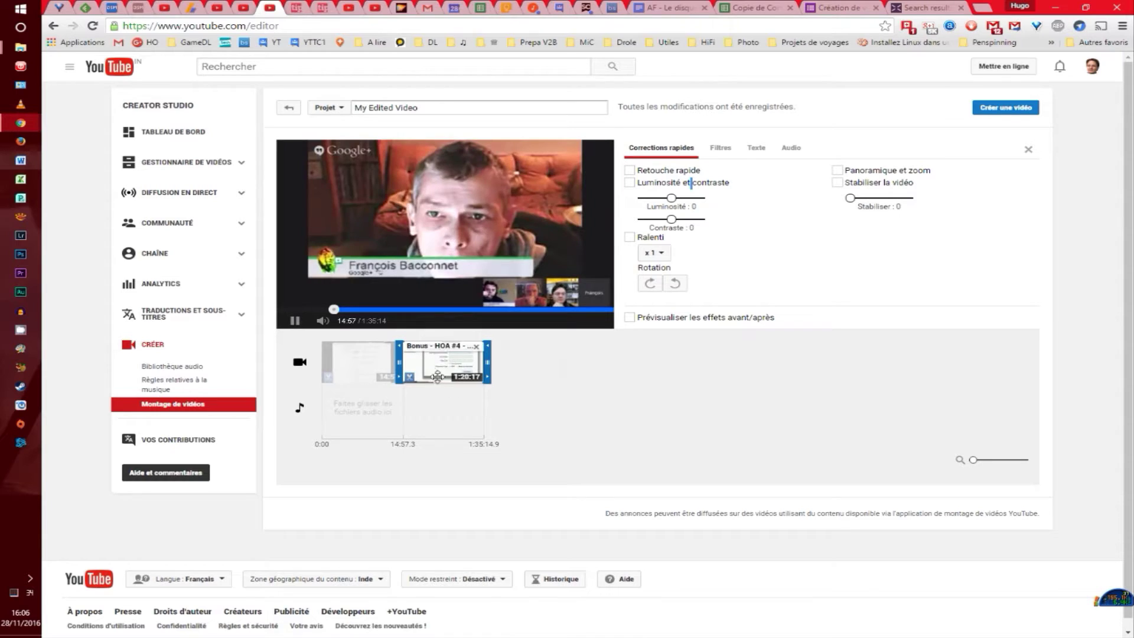
pyautogui.click(348, 311)
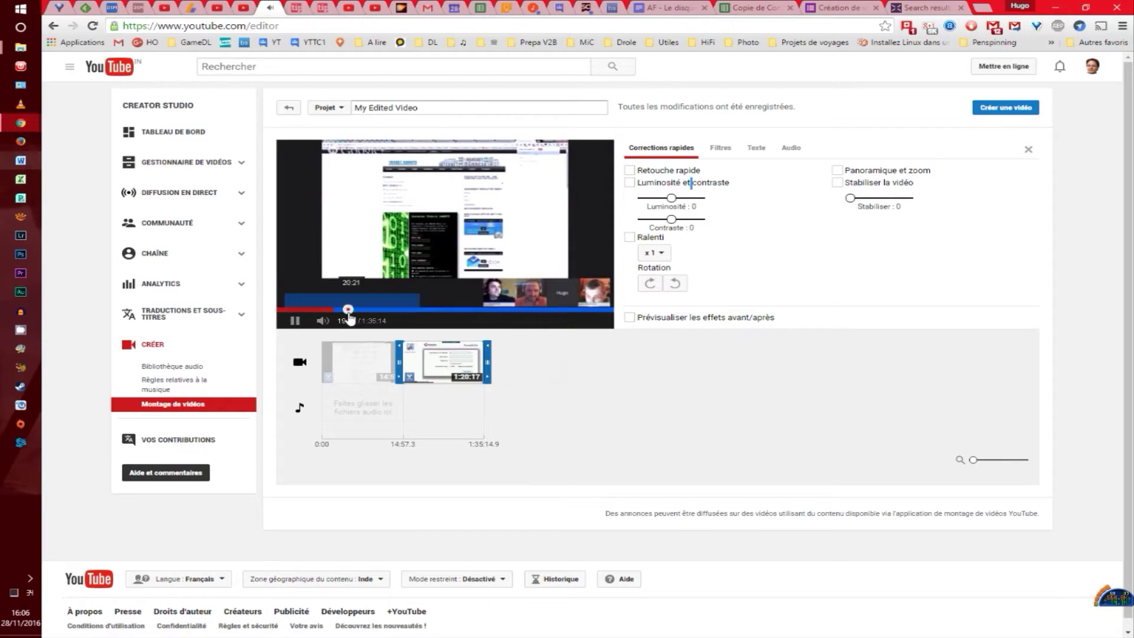
pyautogui.click(295, 321)
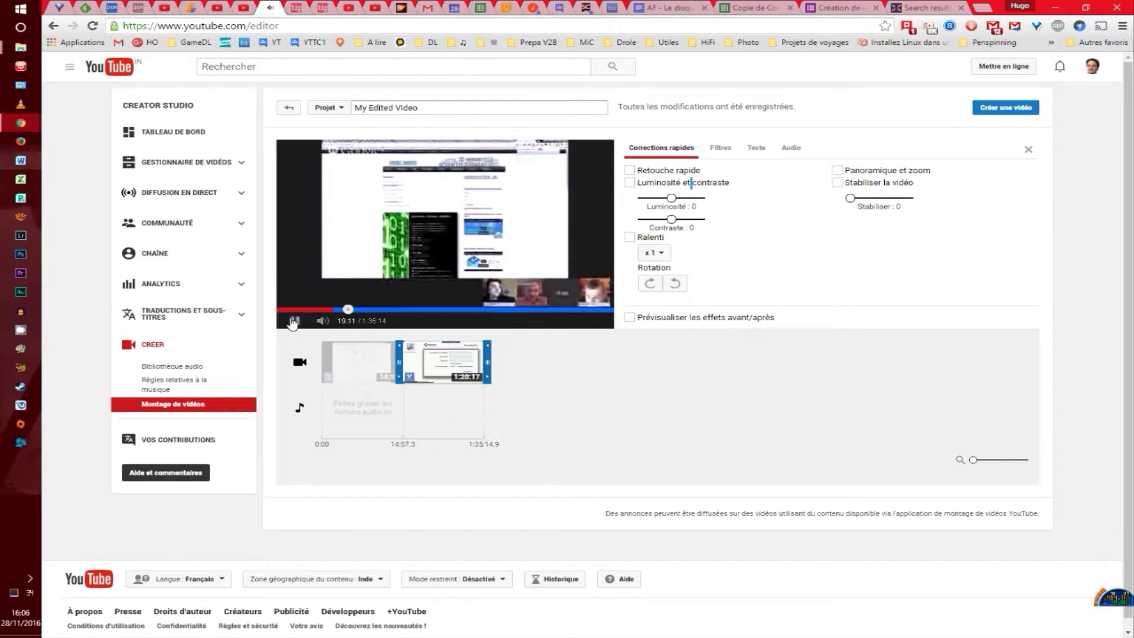
# - Magnify the timeline to show individual moments of the recording and pause the preview at 33:23
pyautogui.moveTo(973, 460); pyautogui.dragTo(1028, 462)
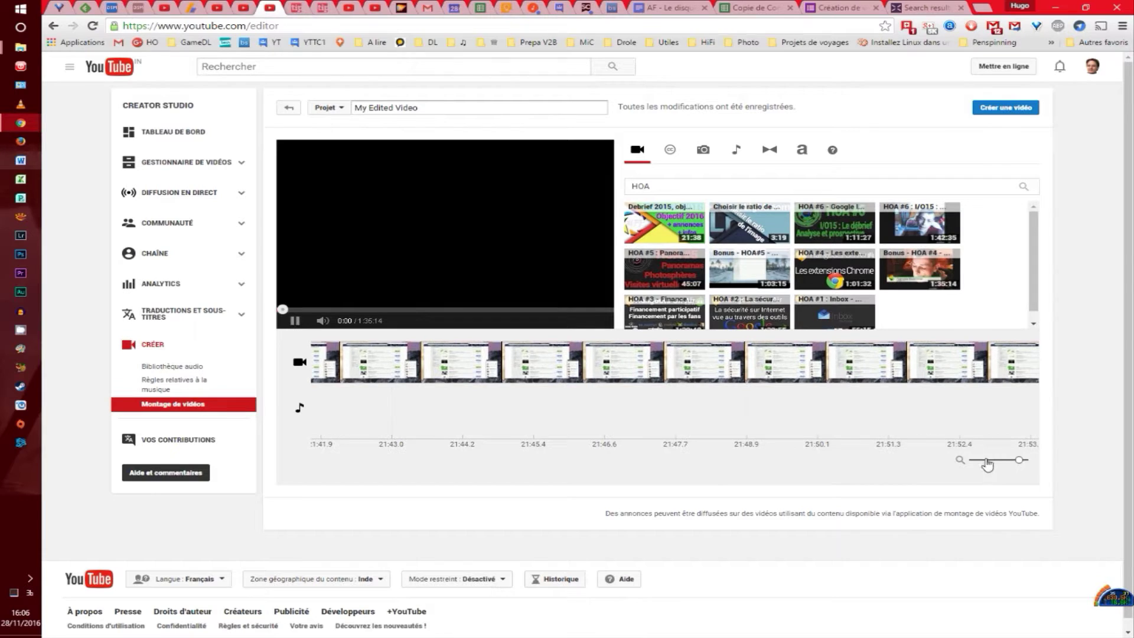
pyautogui.click(295, 321)
pyautogui.click(296, 322)
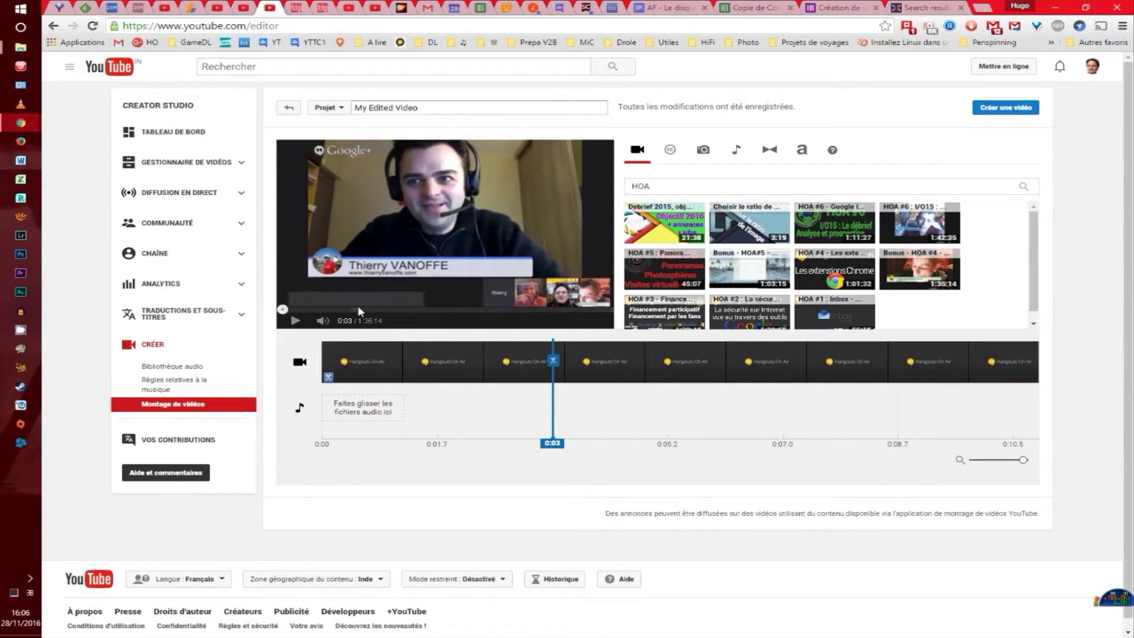
pyautogui.click(397, 310)
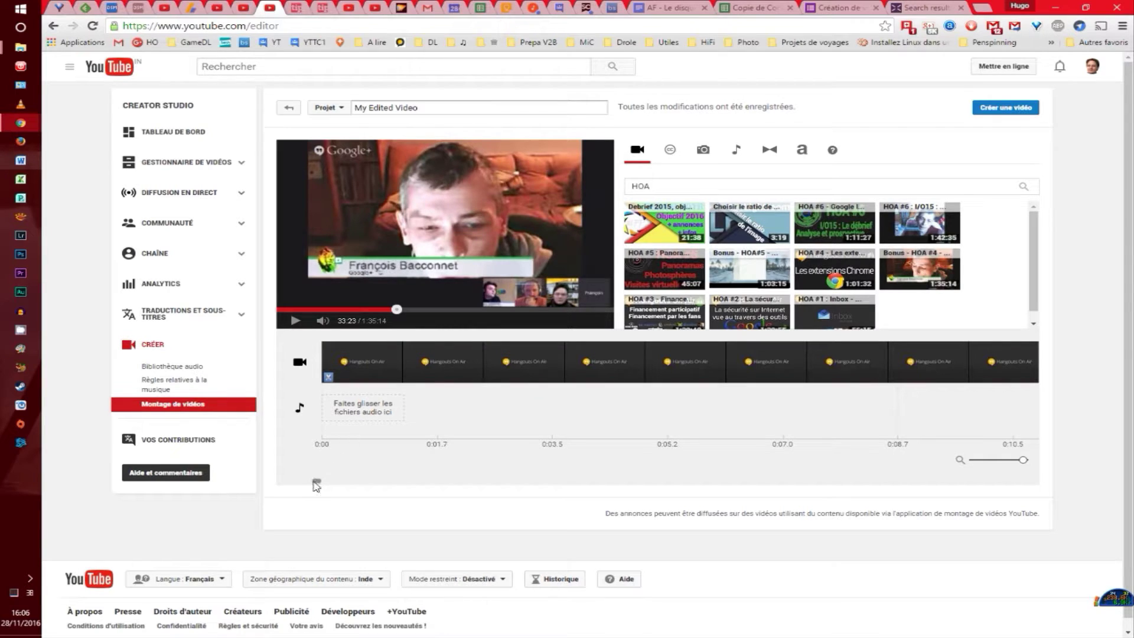
# - Find the 45:20 moment on the magnified timeline and place the playhead there
pyautogui.moveTo(317, 483); pyautogui.dragTo(408, 483)
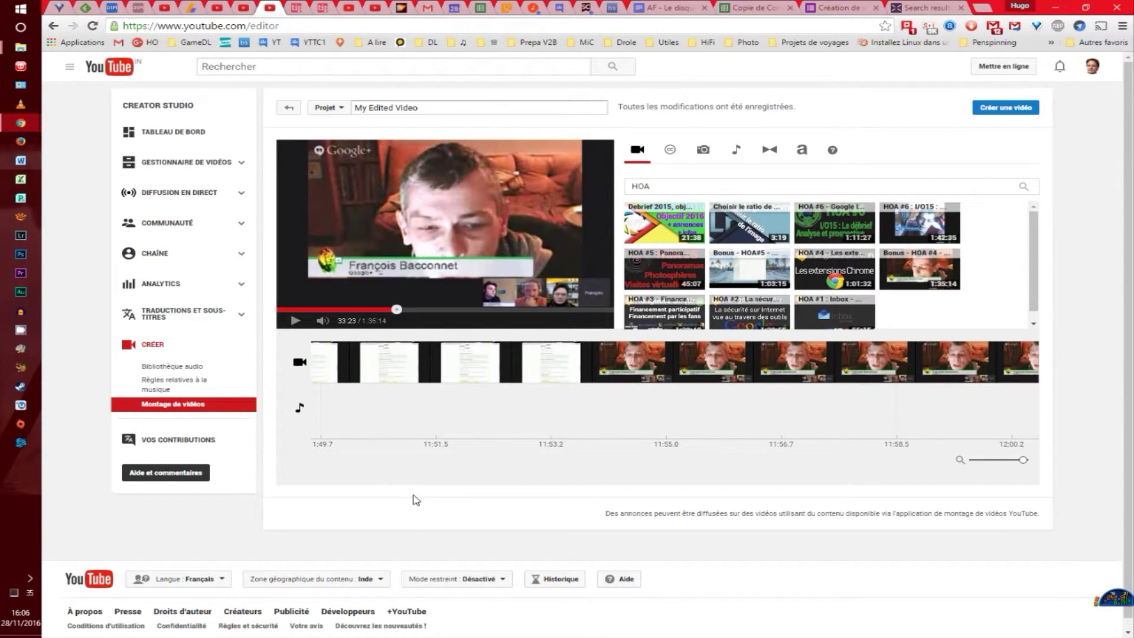
pyautogui.moveTo(408, 483); pyautogui.dragTo(433, 482)
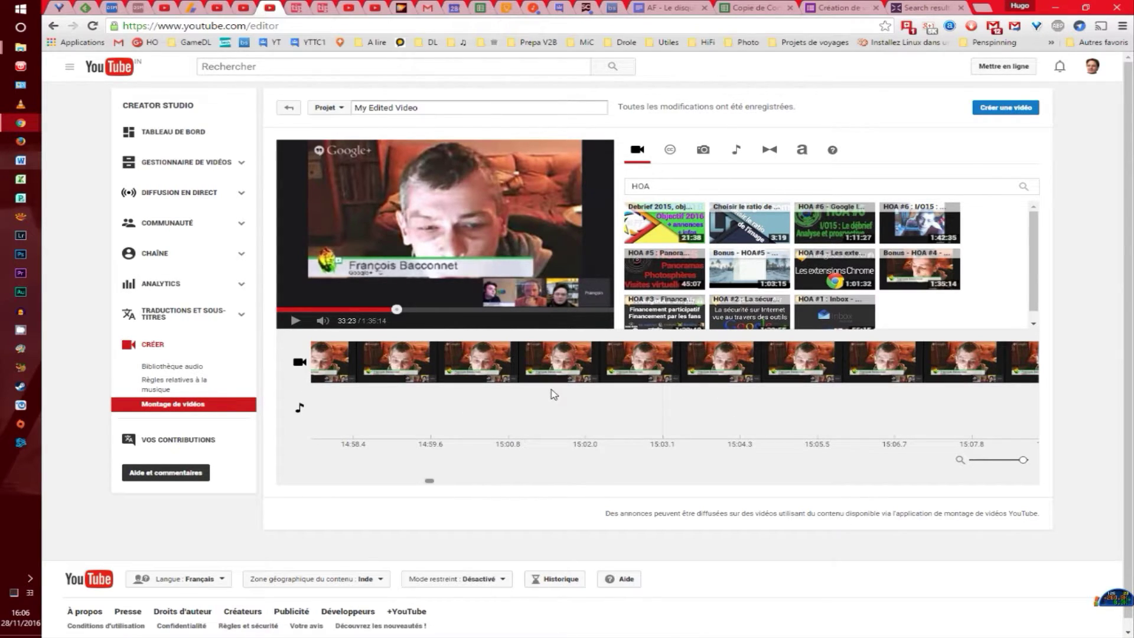
pyautogui.moveTo(429, 483); pyautogui.dragTo(660, 493)
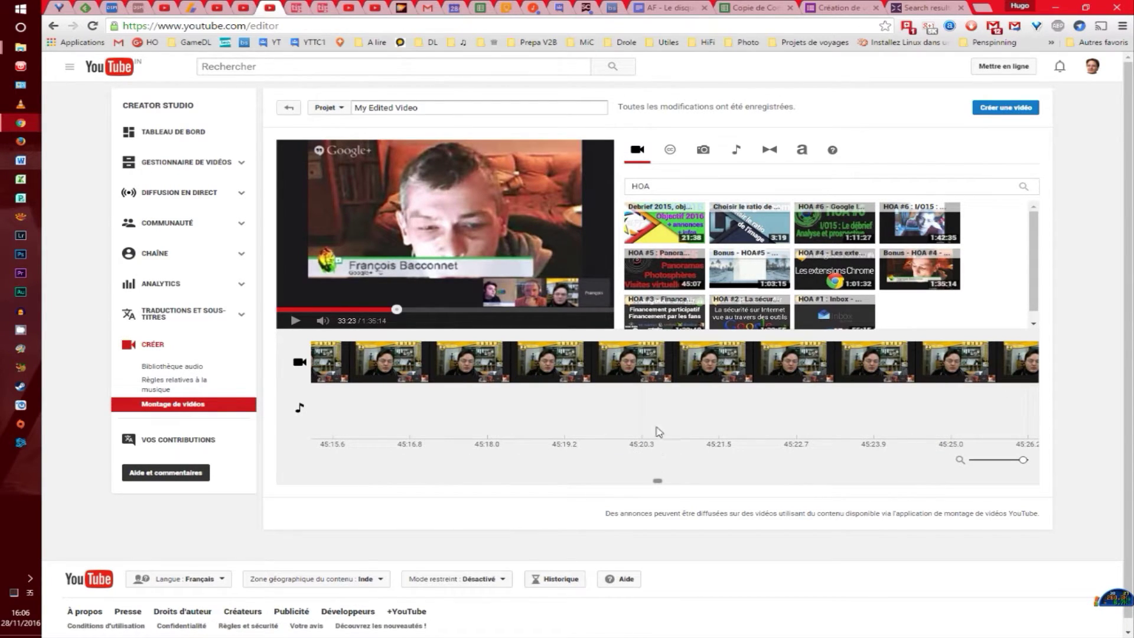
pyautogui.click(638, 428)
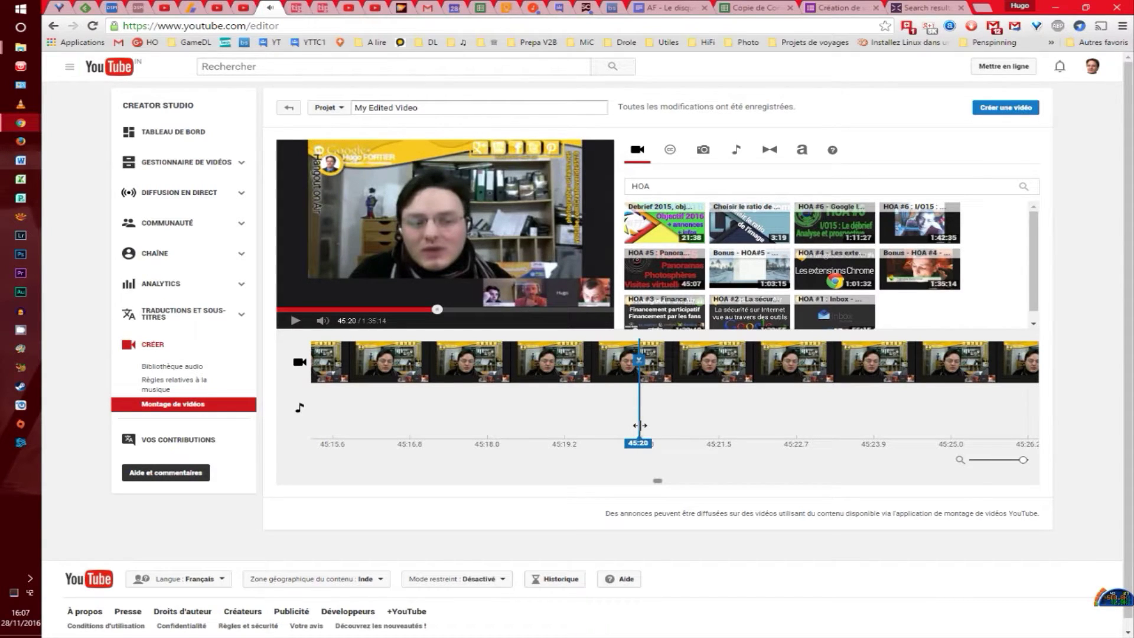
# - Set the timeline to its maximum magnification and move the playhead to 45:19
pyautogui.press('Right')
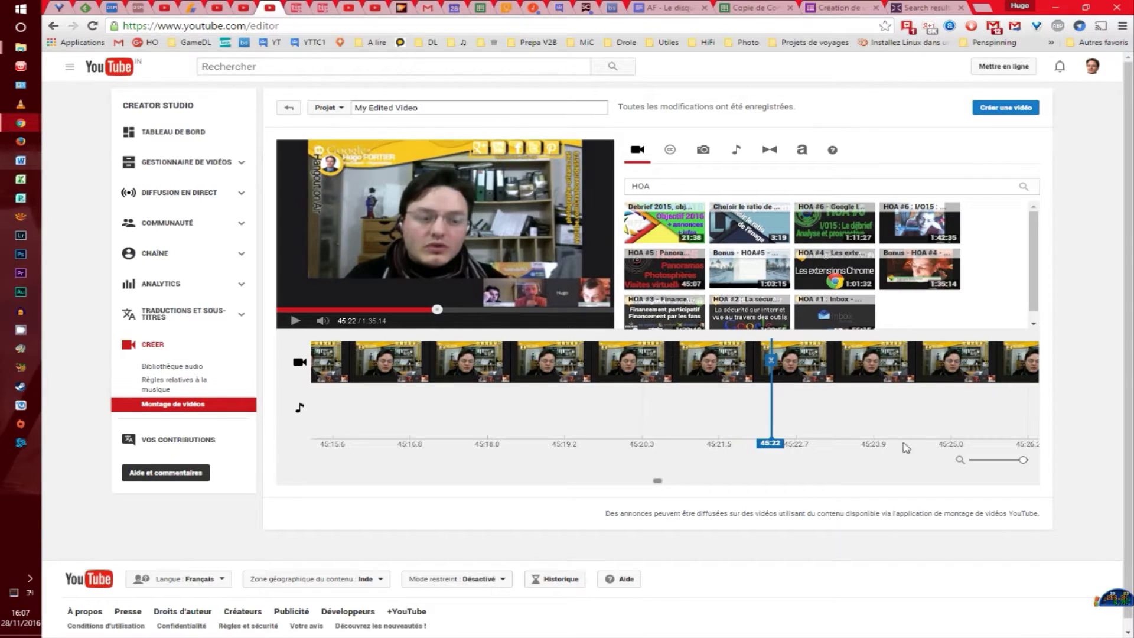
pyautogui.moveTo(1022, 460); pyautogui.dragTo(1045, 458)
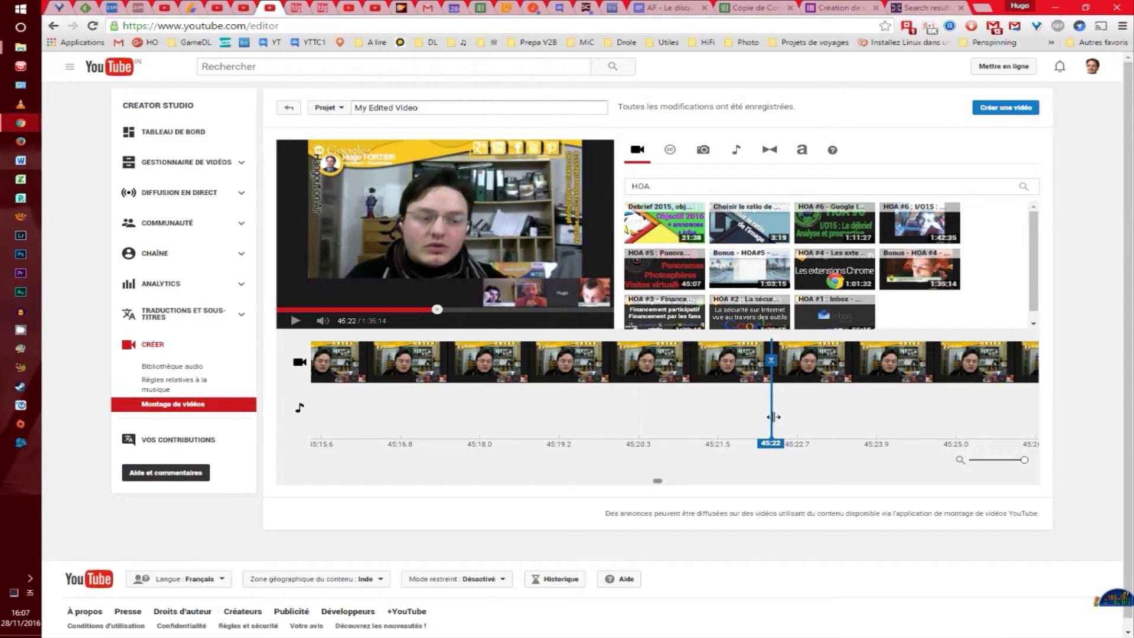
pyautogui.moveTo(772, 419); pyautogui.dragTo(664, 427)
pyautogui.moveTo(770, 425); pyautogui.dragTo(599, 420)
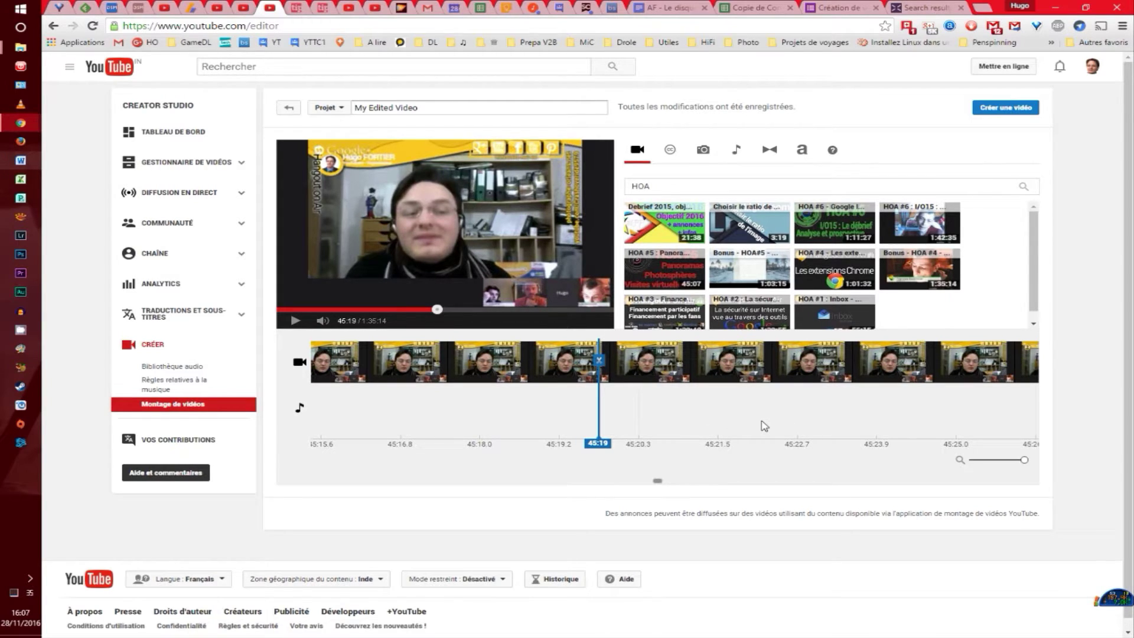
# - Look through the available audio tracks, photo options, Creative Commons videos, title styles, keyboard navigation help and transitions
pyautogui.click(736, 151)
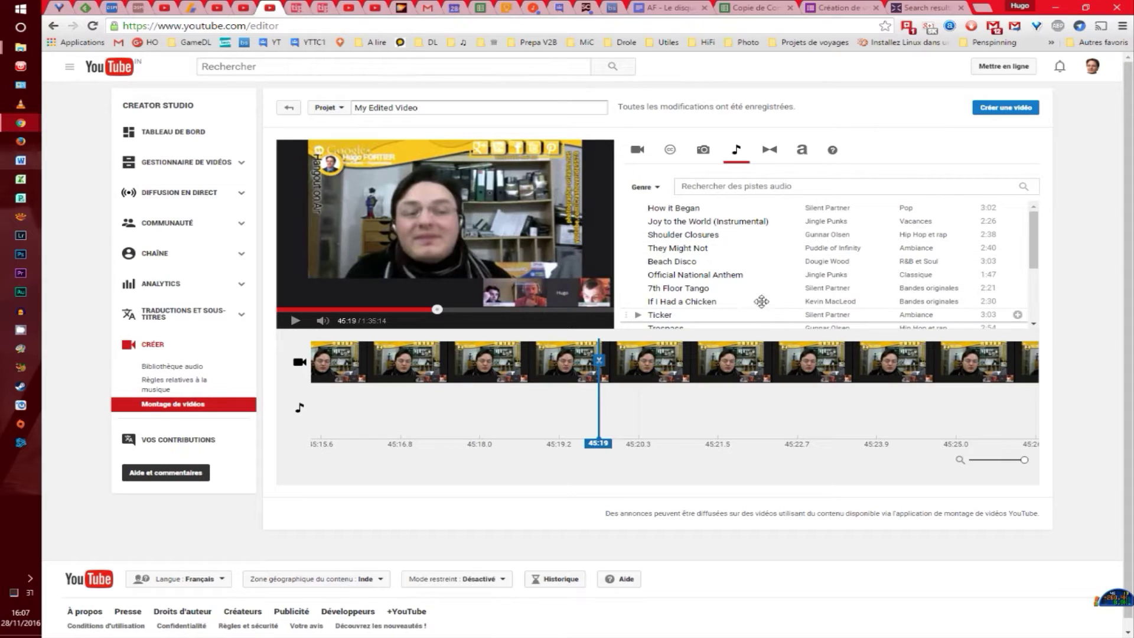
pyautogui.click(702, 151)
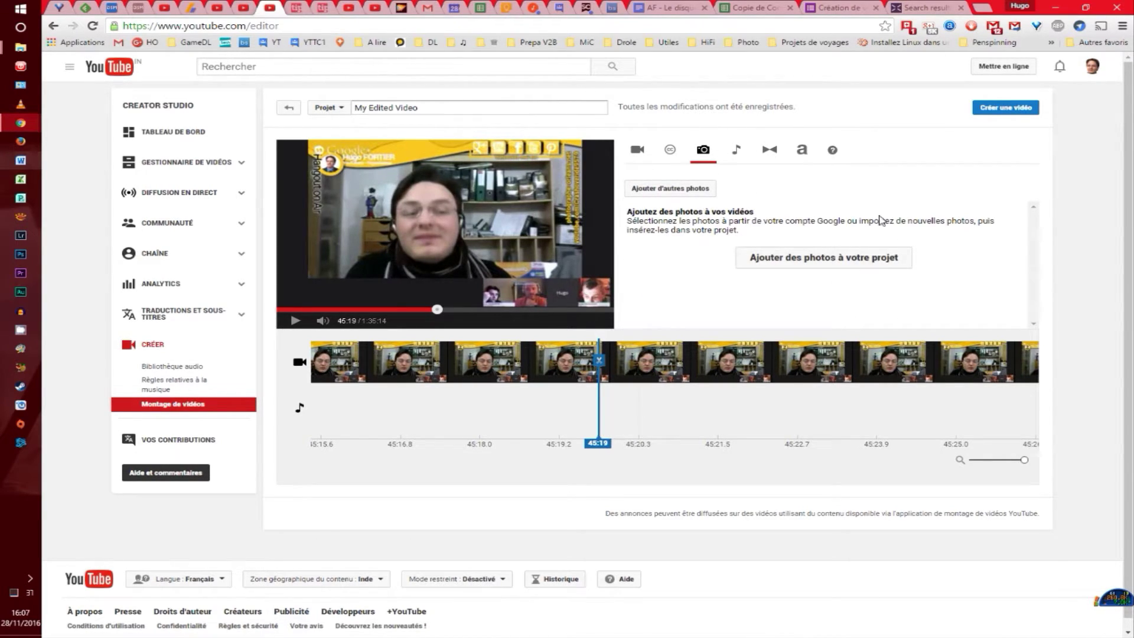
pyautogui.click(670, 152)
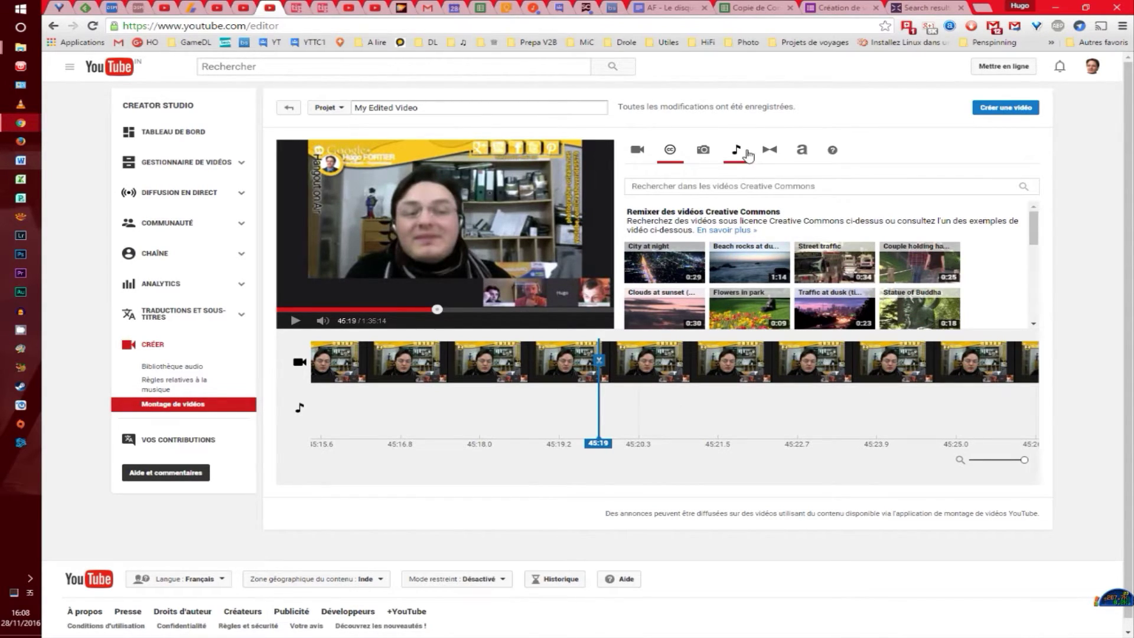
pyautogui.click(802, 153)
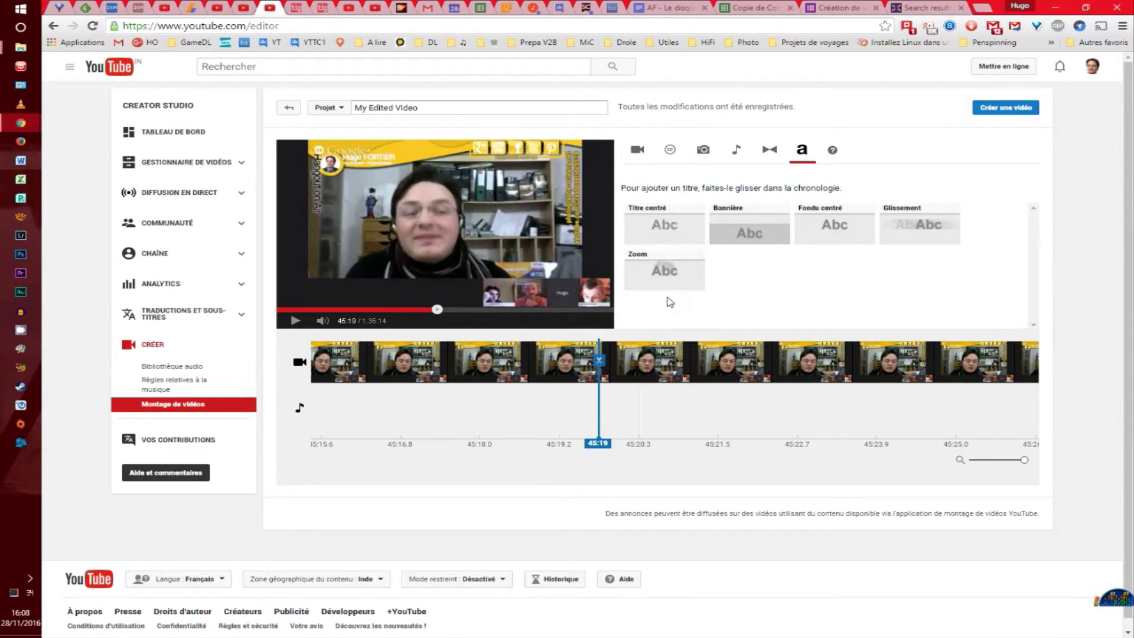
pyautogui.click(833, 151)
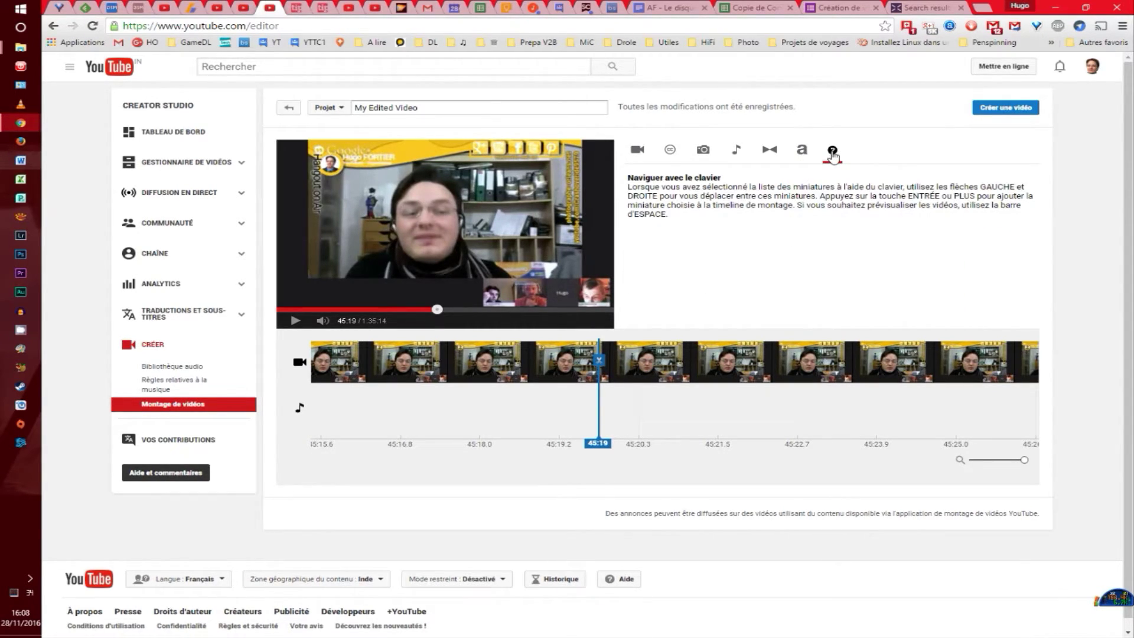
pyautogui.click(774, 156)
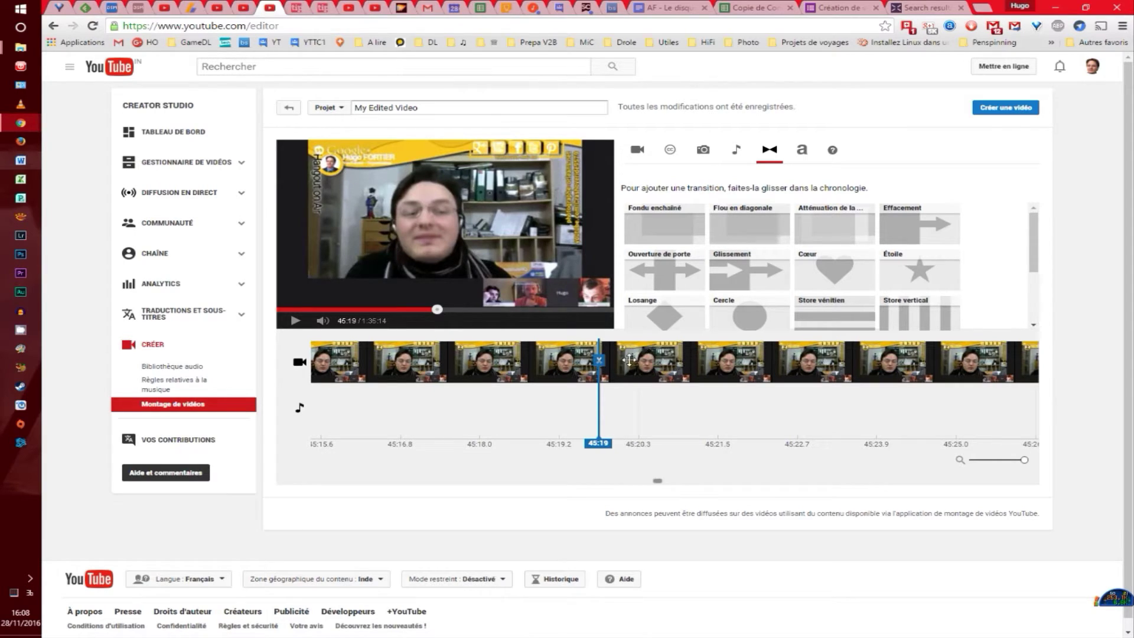
# - Scrub the playhead around the possible cut point and place it at 45:16
pyautogui.moveTo(599, 367)
pyautogui.mouseDown()
pyautogui.moveTo(460, 371)
pyautogui.moveTo(599, 365)
pyautogui.mouseUp()
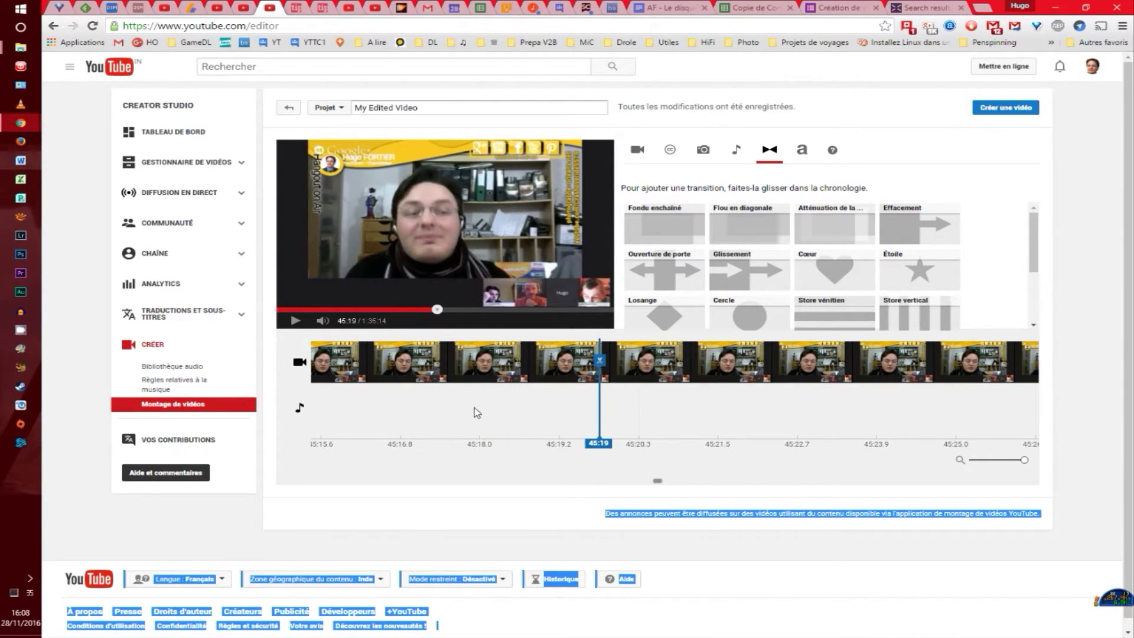
pyautogui.moveTo(546, 419); pyautogui.dragTo(392, 420)
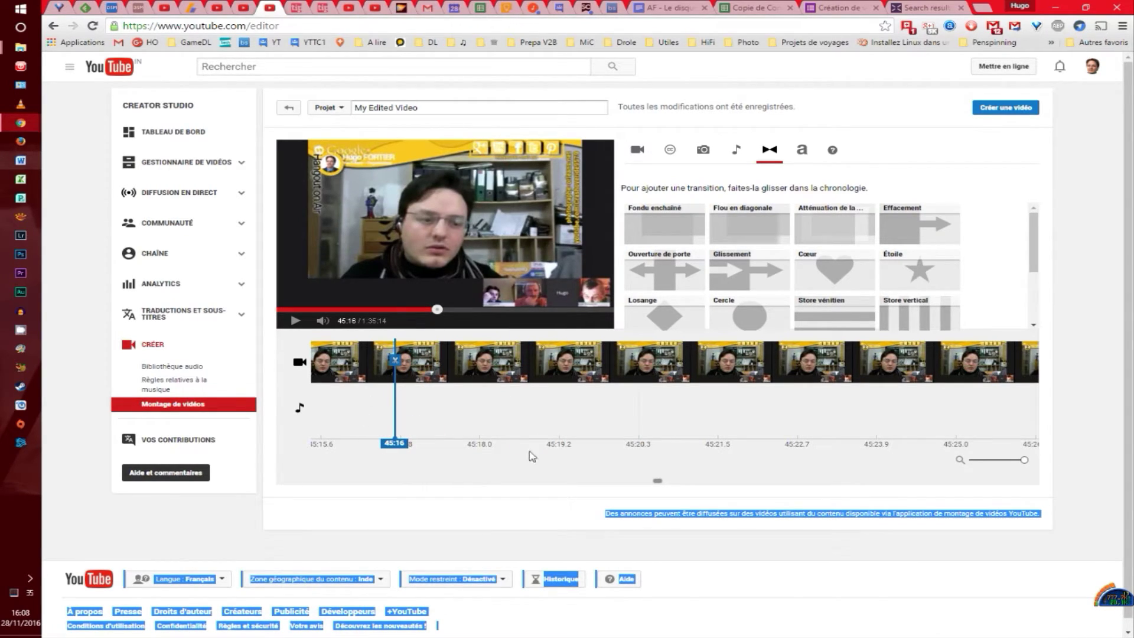
pyautogui.click(530, 424)
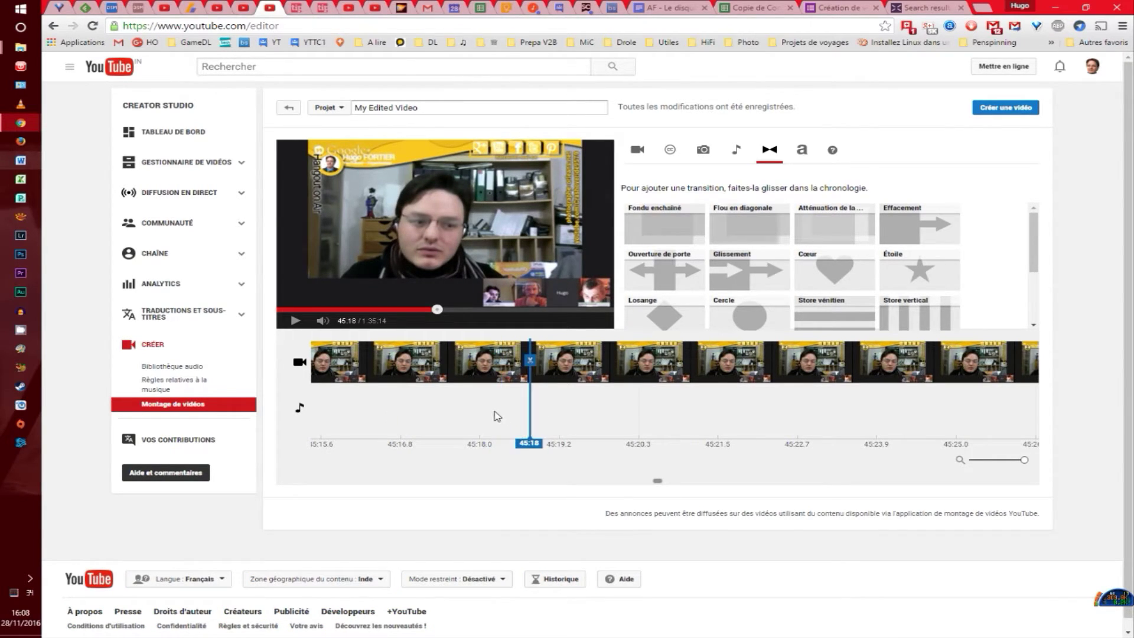
pyautogui.click(387, 421)
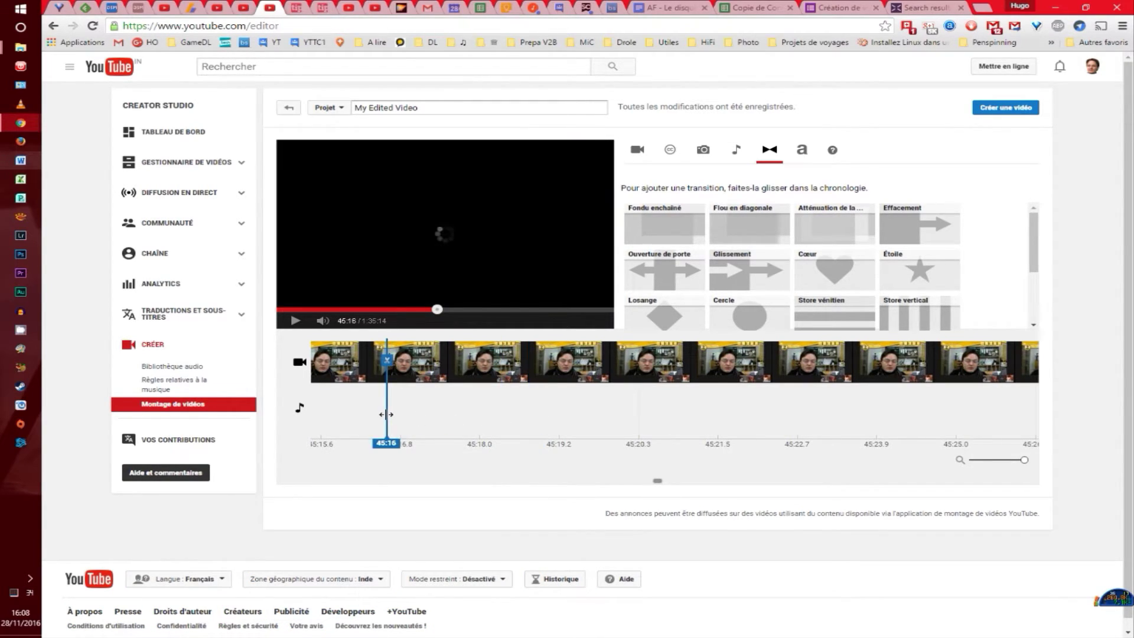